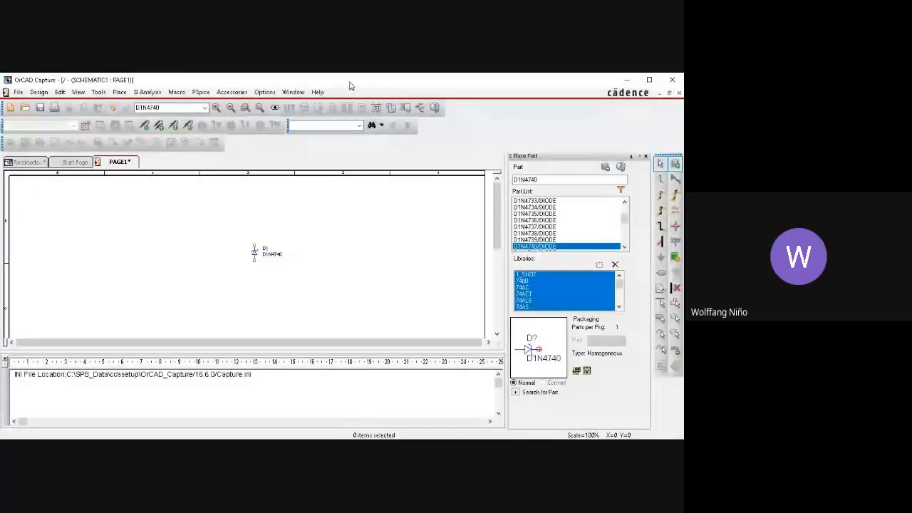
left_click(215, 108)
left_click(216, 109)
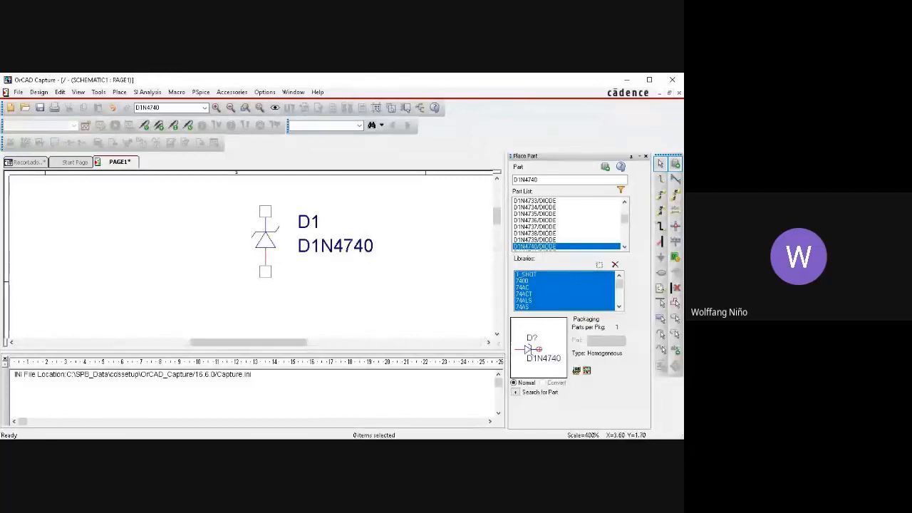
key("alt+Tab")
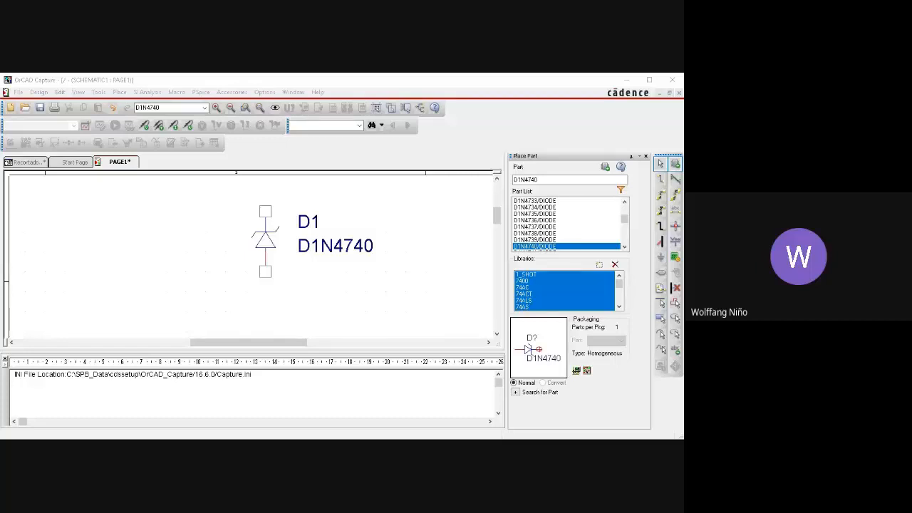
key("alt+Tab")
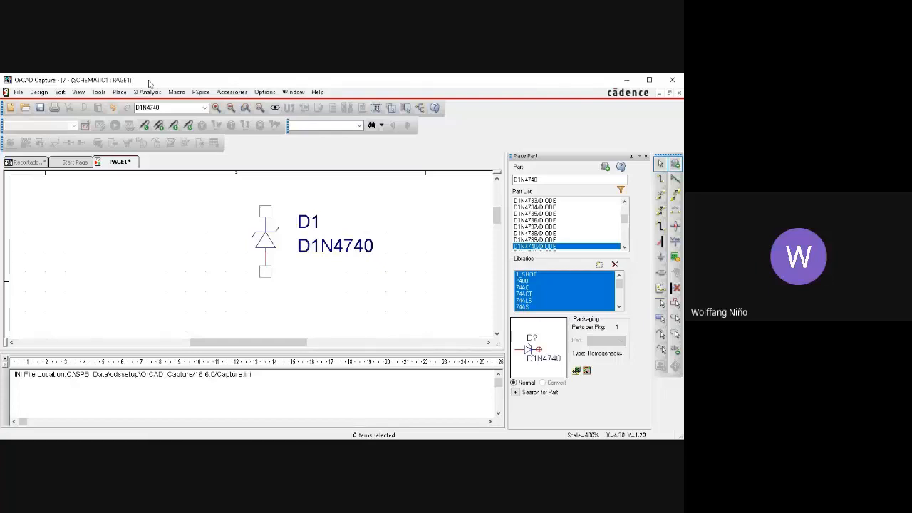
scroll(149, 84, "up", 1)
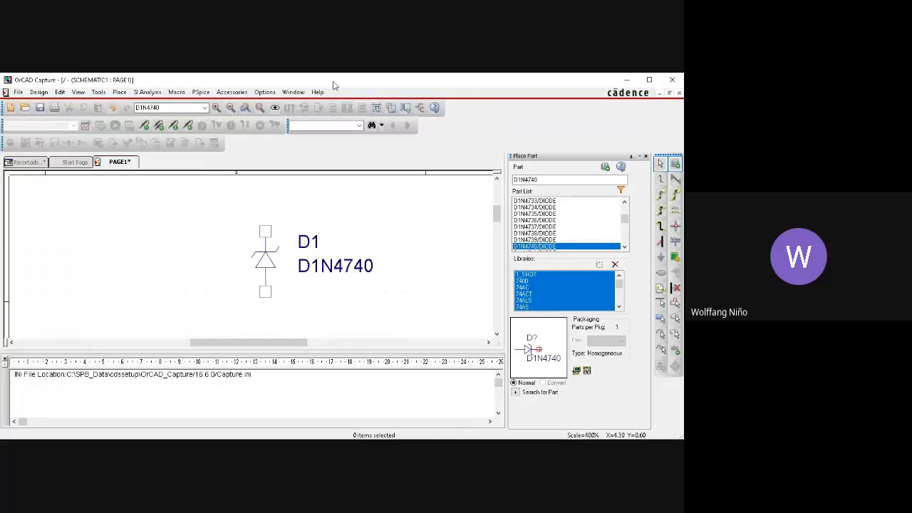
Step: Browse the diodes neighbouring D1N4740 in the part list, from D1N4736 to D1N4741
left_click(553, 241)
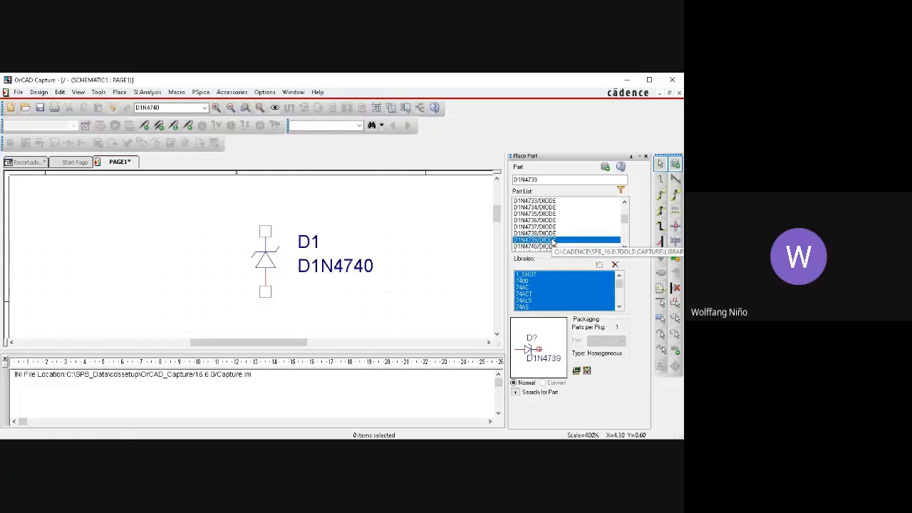
key("Up")
key("Up")
key("Up")
key("Down")
key("Down")
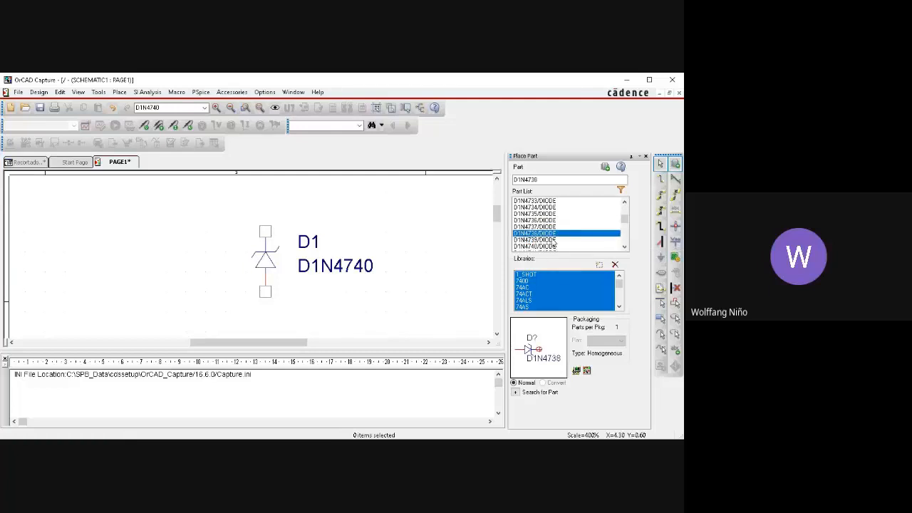
key("Down")
key("Down")
key("Down")
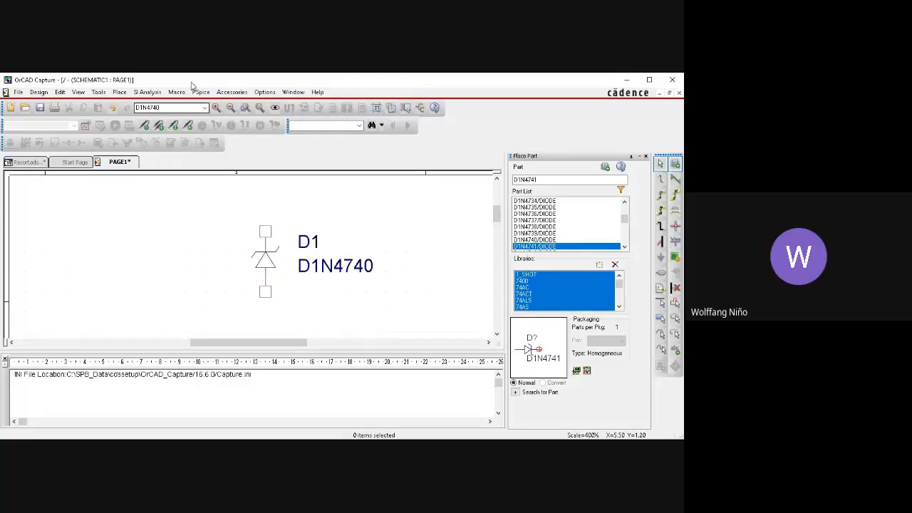
Step: Find the VDC source part and place one on the schematic to the left of the Zener diode
left_click(230, 108)
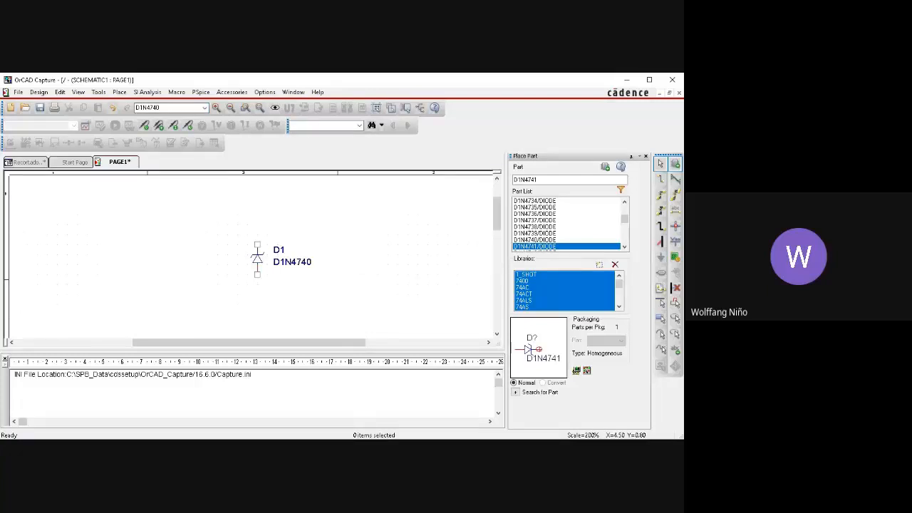
double_click(555, 178)
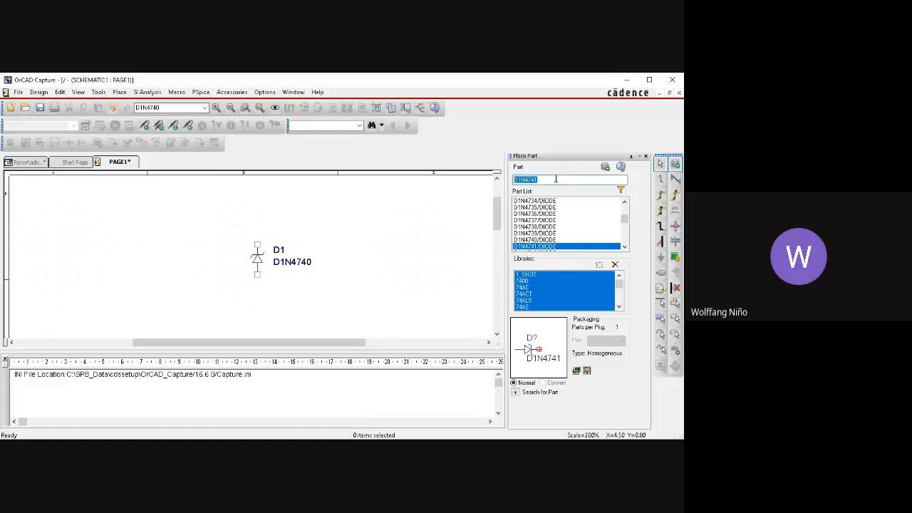
key("BackSpace")
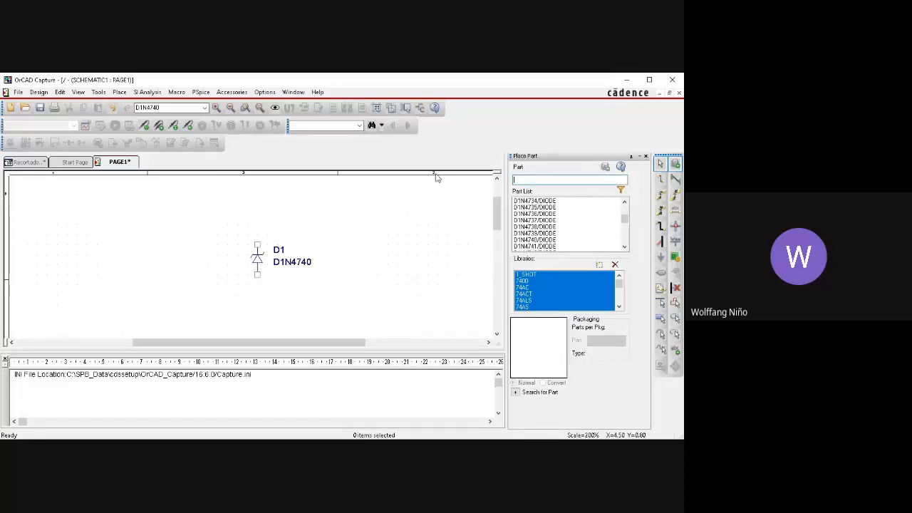
type("vi")
key("BackSpace")
key("BackSpace")
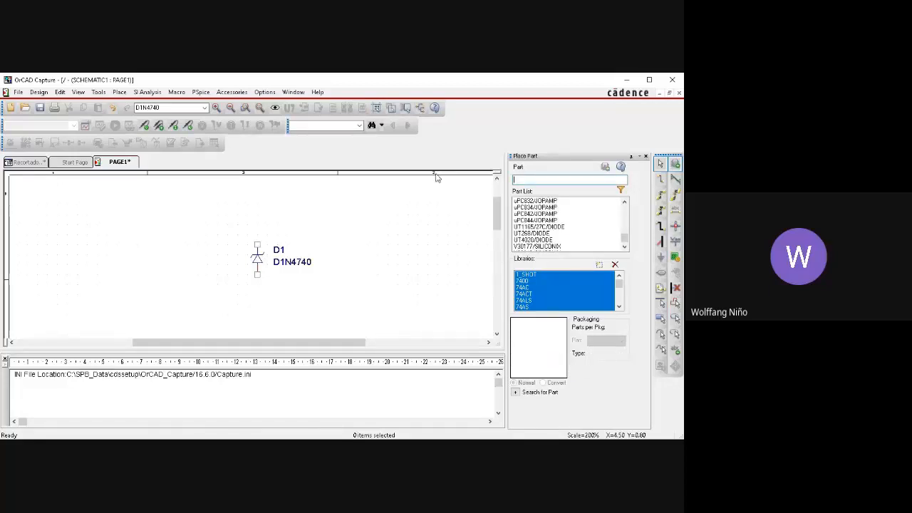
type("vdc")
key("Return")
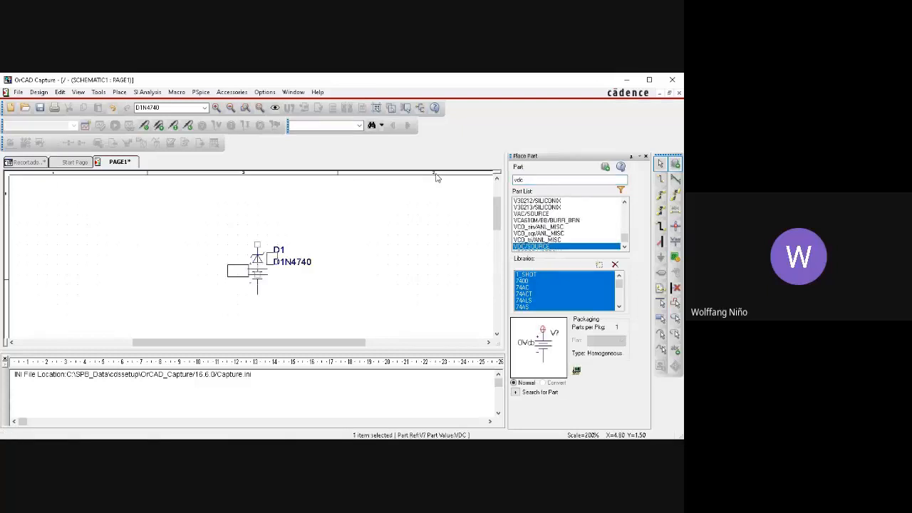
left_click(129, 248)
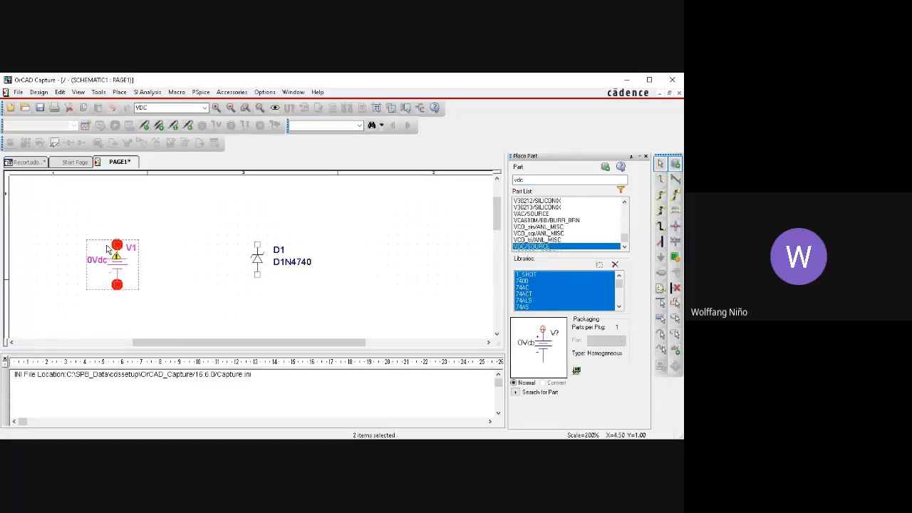
key("Escape")
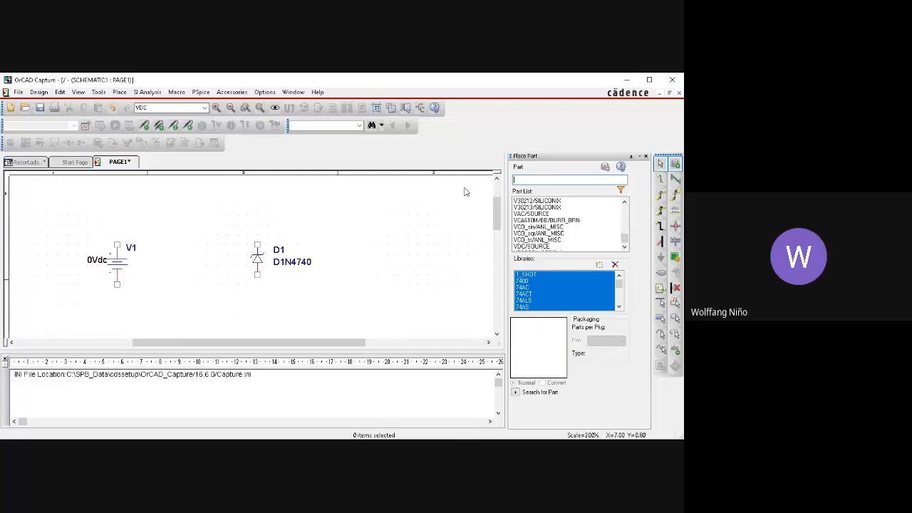
Step: Place an R resistor from the ANALOG library horizontally above and between the voltage source and the diode
type("R")
key("Return")
key("Escape")
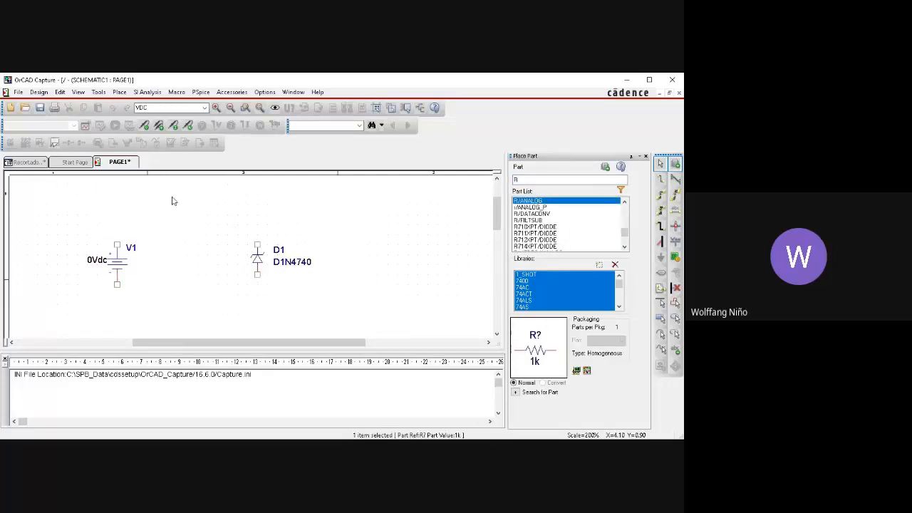
left_click(187, 205)
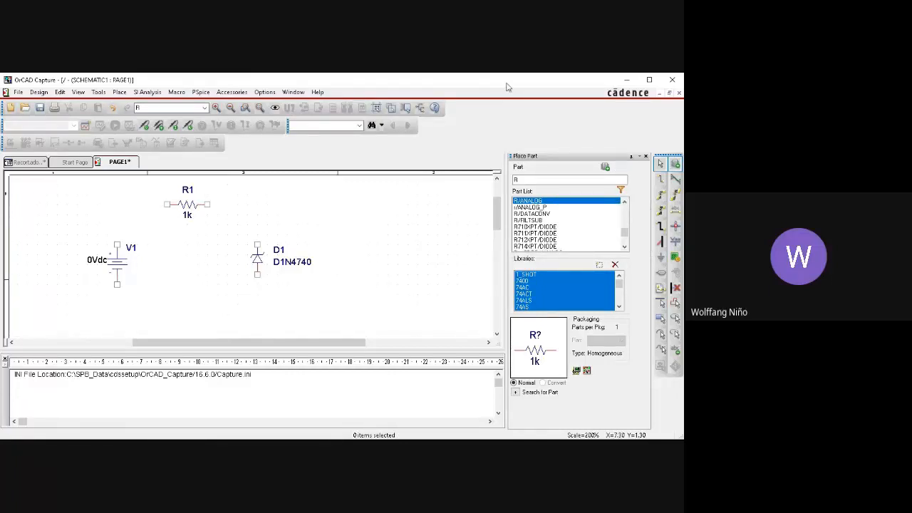
Step: Wire the source's positive terminal to the resistor, and the resistor's other end to the diode's upper pin
left_click(660, 180)
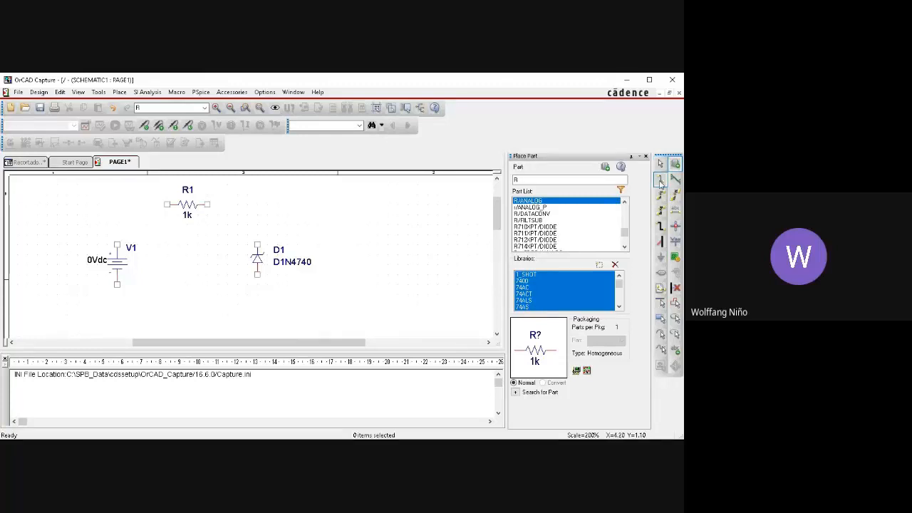
left_click(127, 204)
left_click(117, 242)
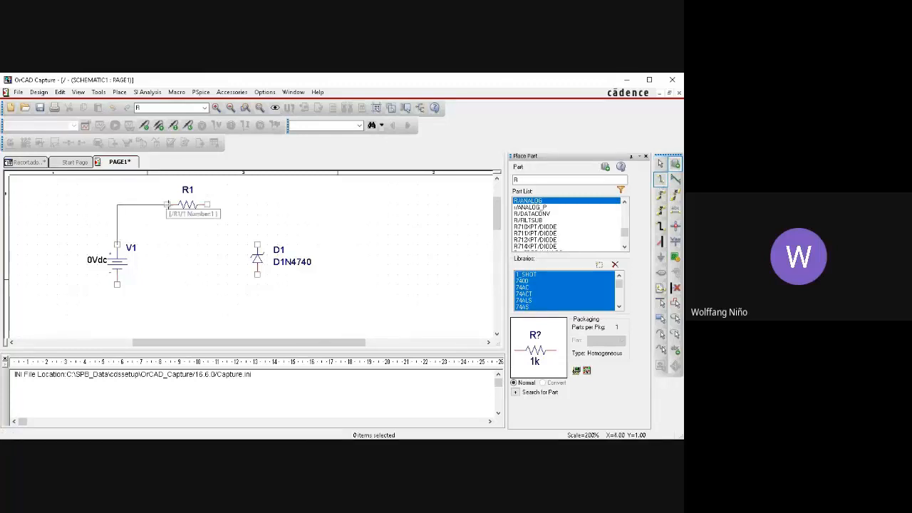
left_click(167, 205)
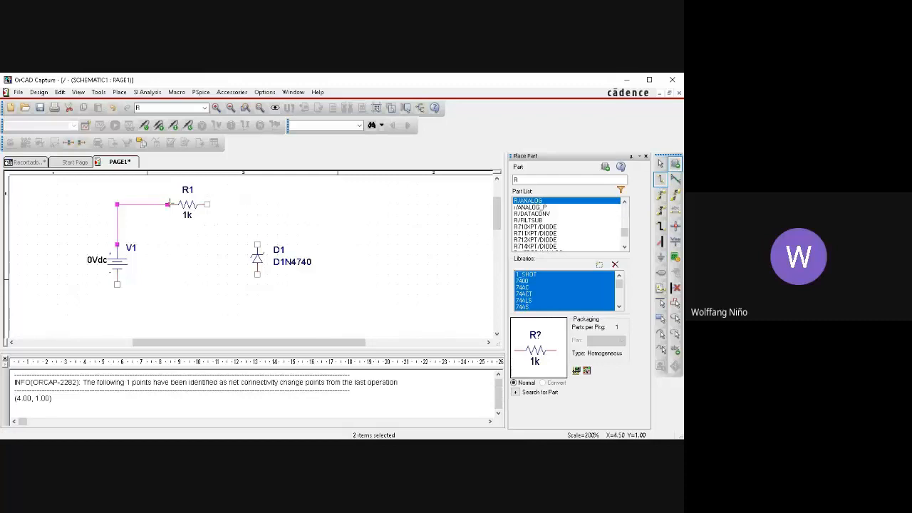
left_click(207, 204)
left_click(257, 244)
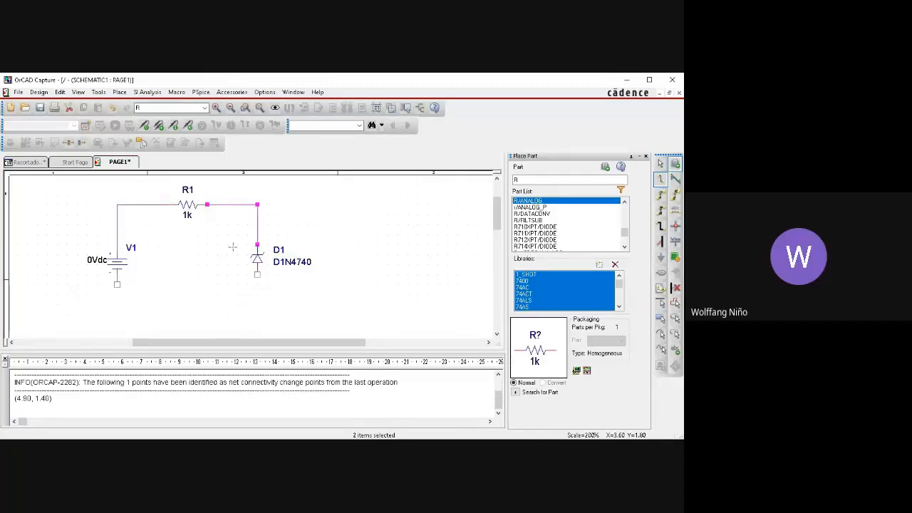
Step: Wire the source's negative terminal along the bottom of the circuit to the diode's lower pin
left_click(117, 284)
left_click(117, 304)
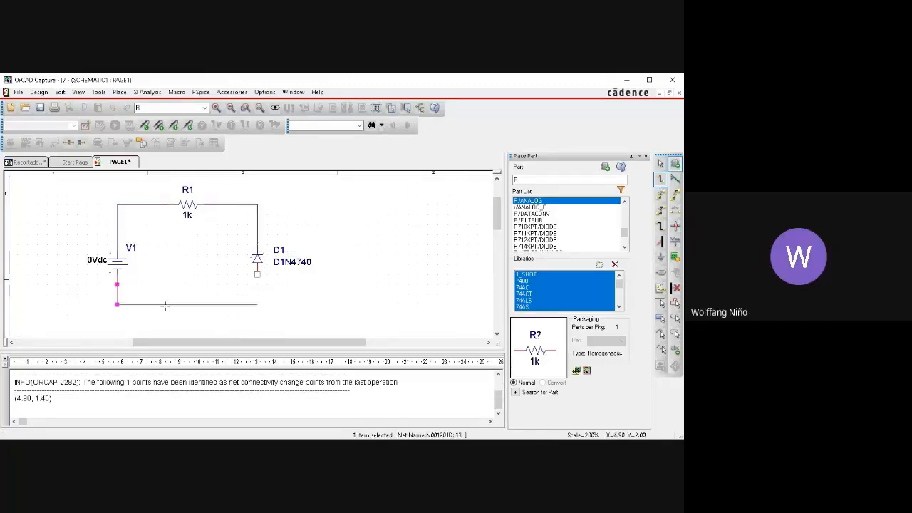
left_click(257, 274)
key("Escape")
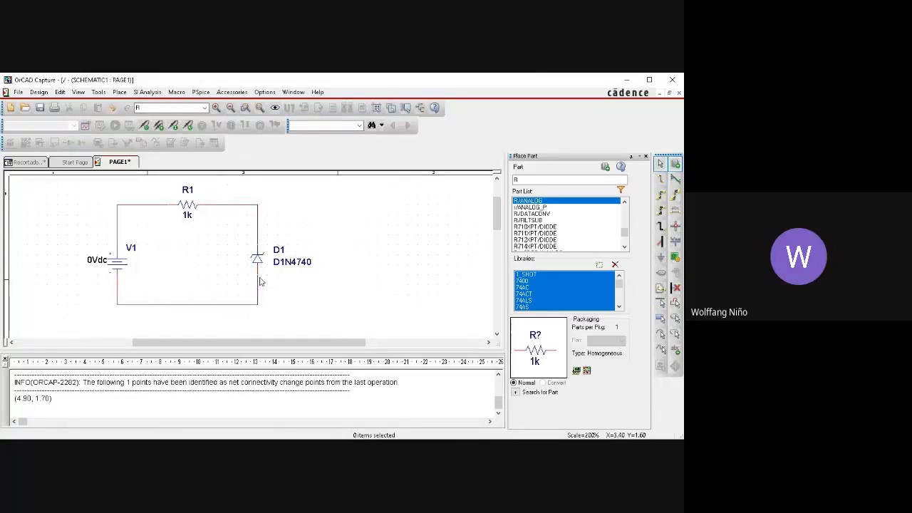
Step: Set the DC value of voltage source V1 to 10Vdc
double_click(97, 259)
left_click(283, 229)
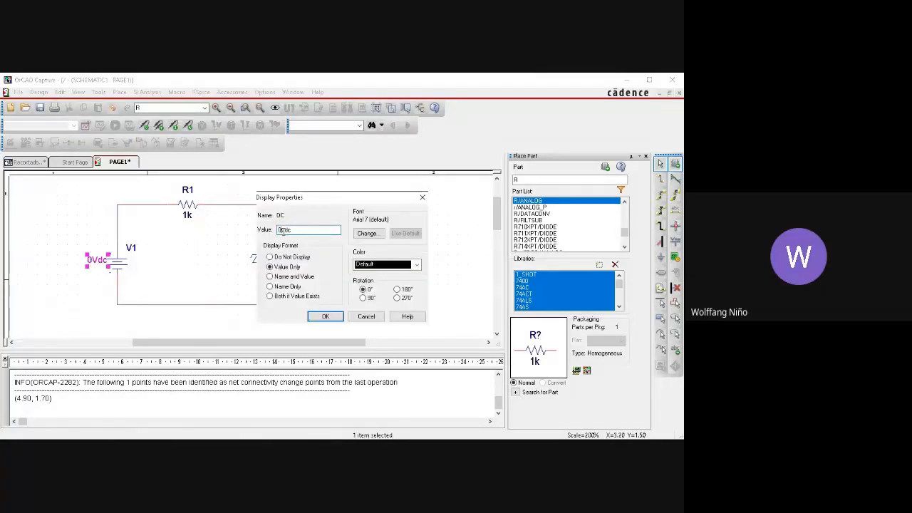
key("BackSpace")
type("10")
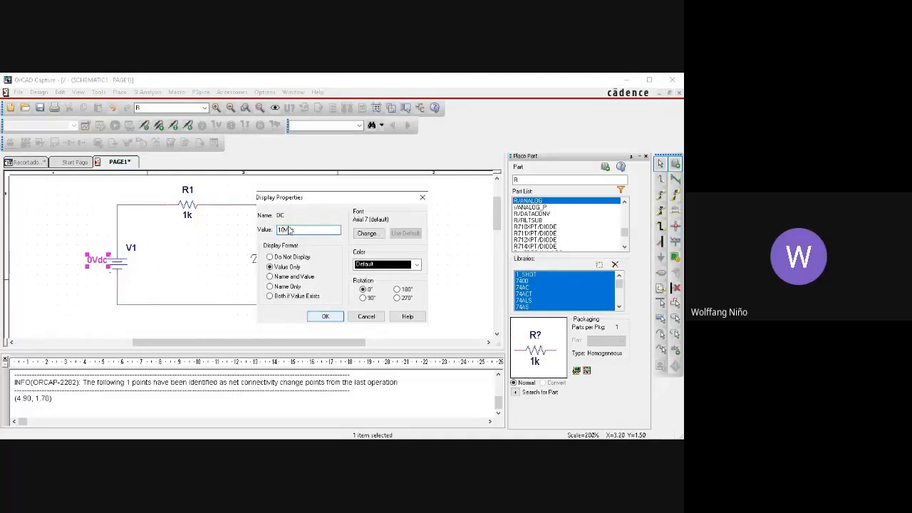
left_click(326, 317)
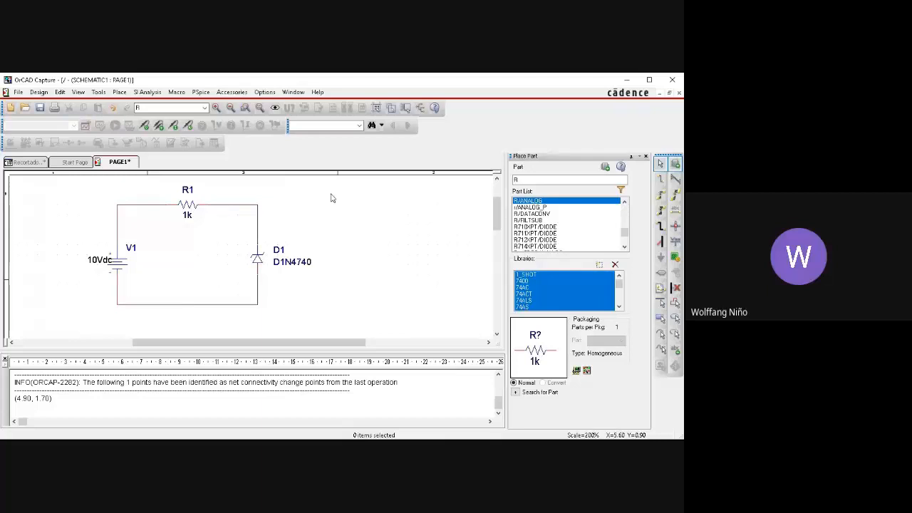
Step: Place a 0 ground symbol below the middle of the circuit's bottom wire
scroll(332, 198, "left", 2)
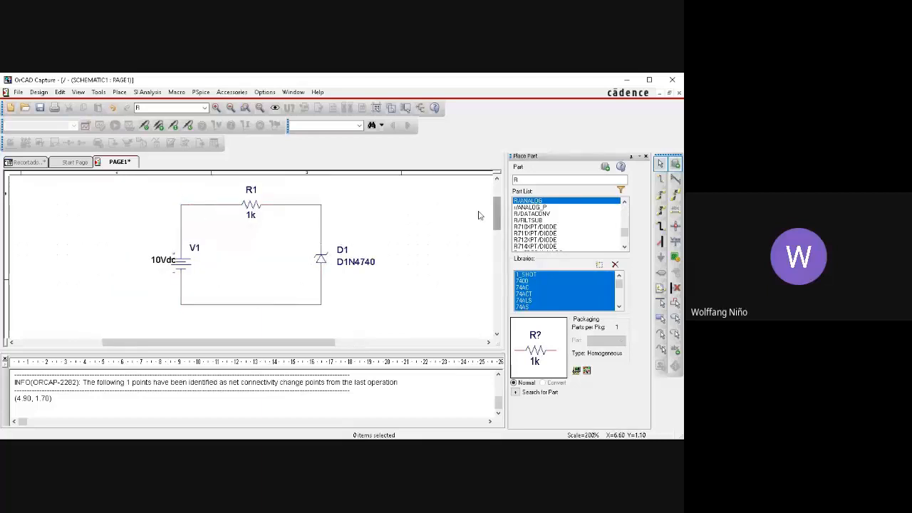
scroll(480, 216, "down", 1)
left_click(660, 258)
left_click(397, 203)
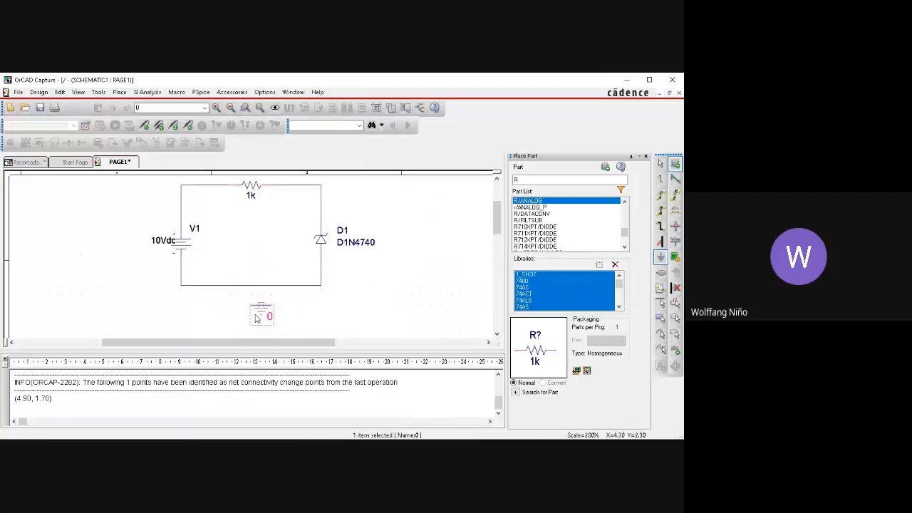
left_click(256, 318)
key("Escape")
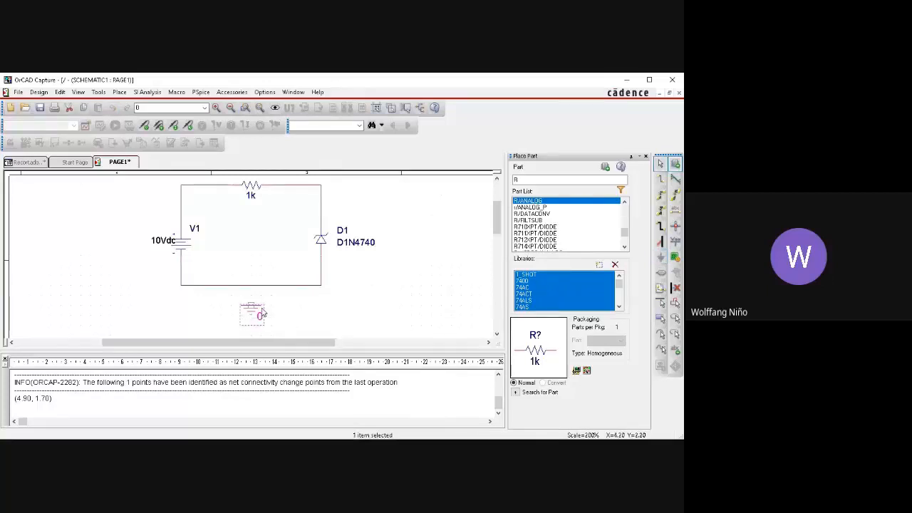
Step: Wire the ground symbol to the circuit's bottom wire
key("w")
left_click(251, 304)
left_click(251, 285)
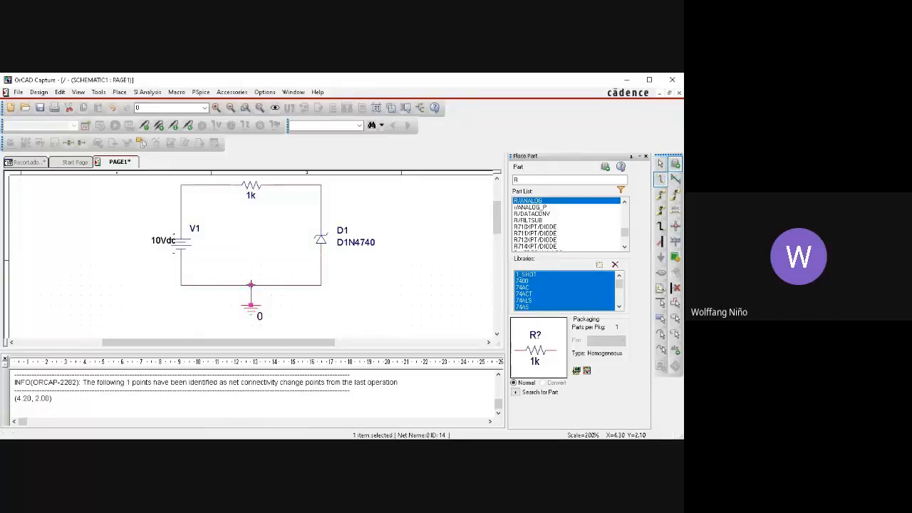
key("Escape")
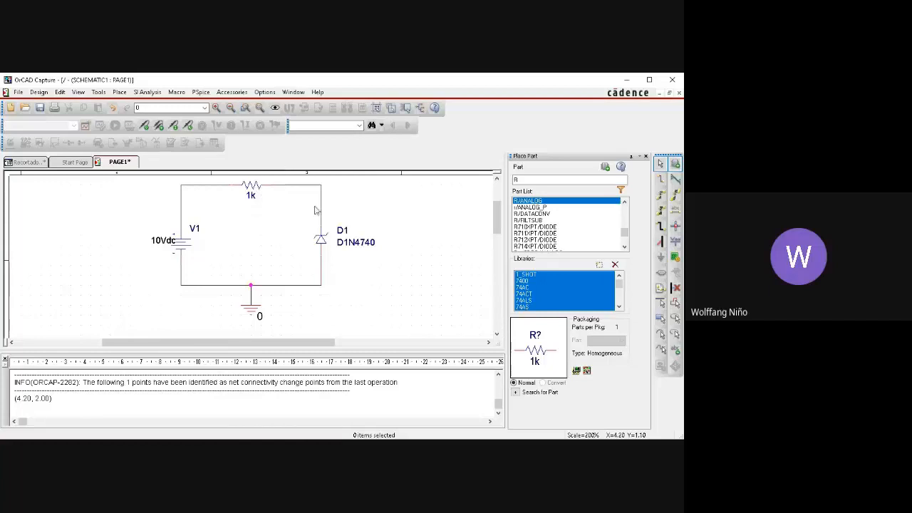
Step: Set the value of resistor R1 to 10k
double_click(250, 195)
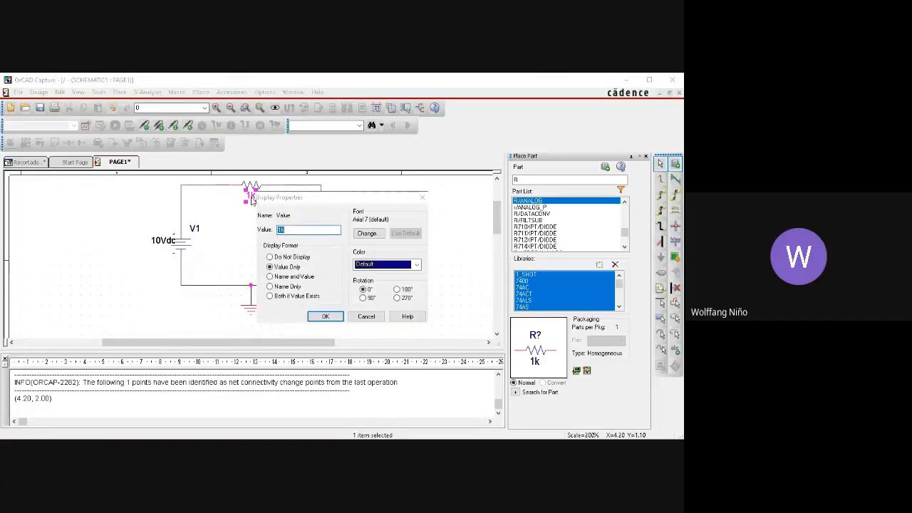
type("10k")
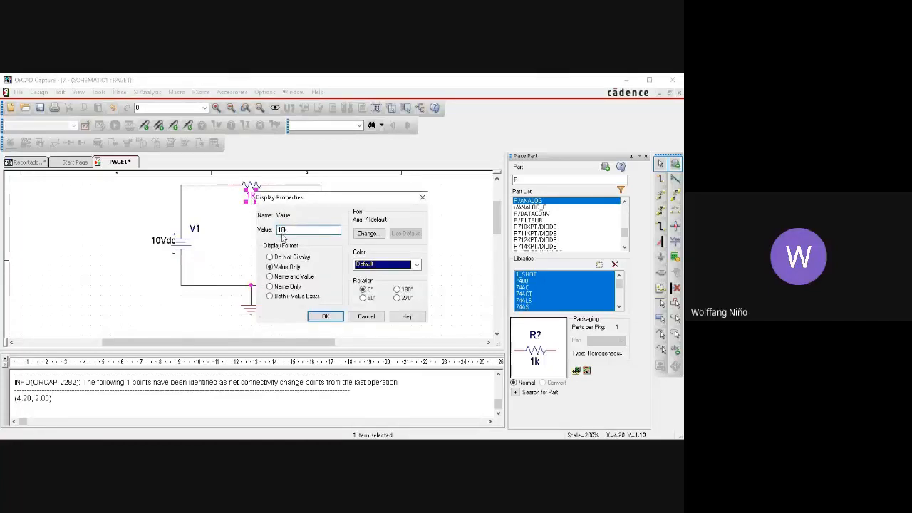
left_click(324, 316)
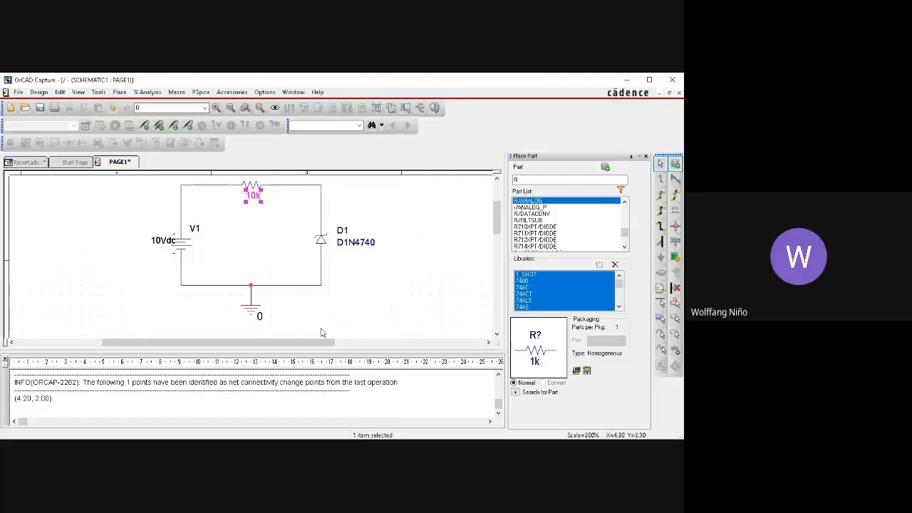
left_click(198, 265)
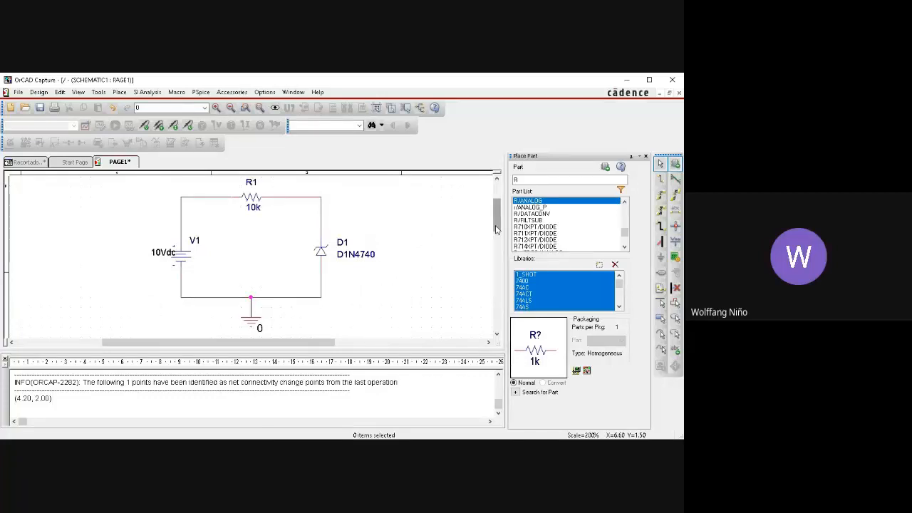
Step: Create a new PSpice simulation profile named zener for SCHEMATIC1
left_click(201, 92)
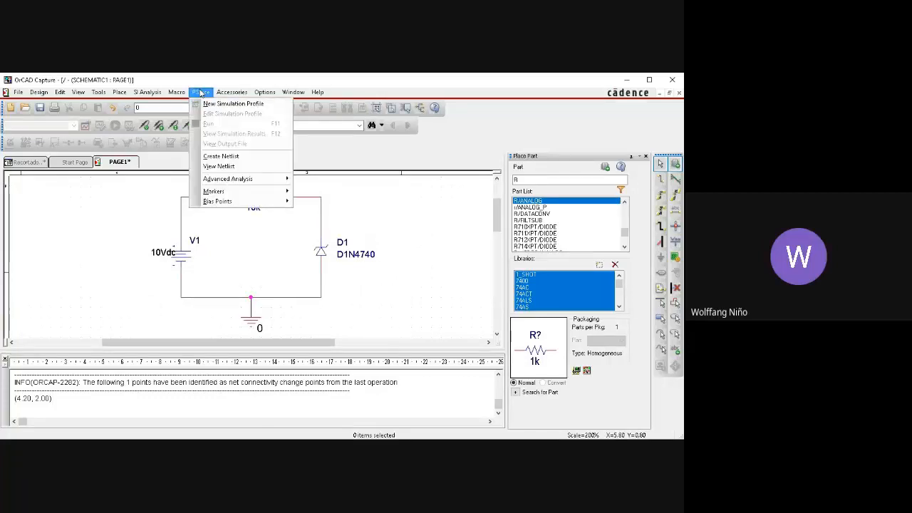
left_click(233, 104)
type("zener")
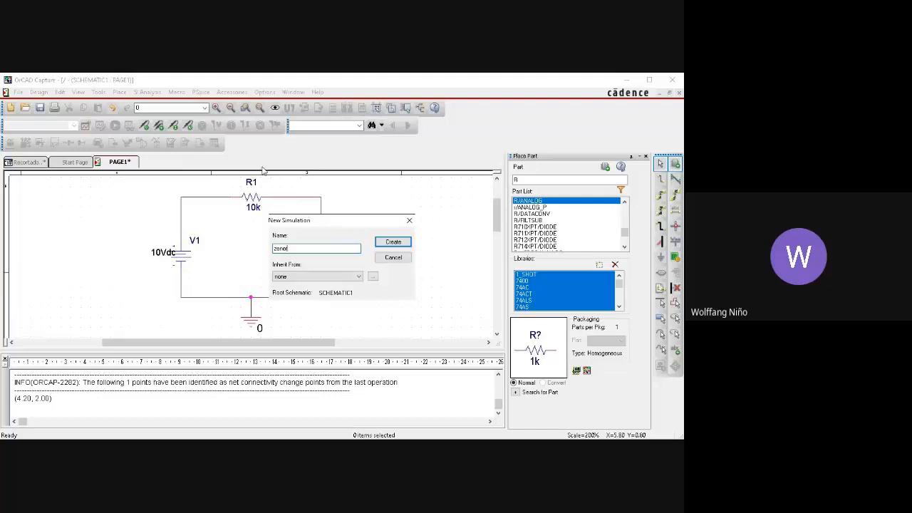
key("Return")
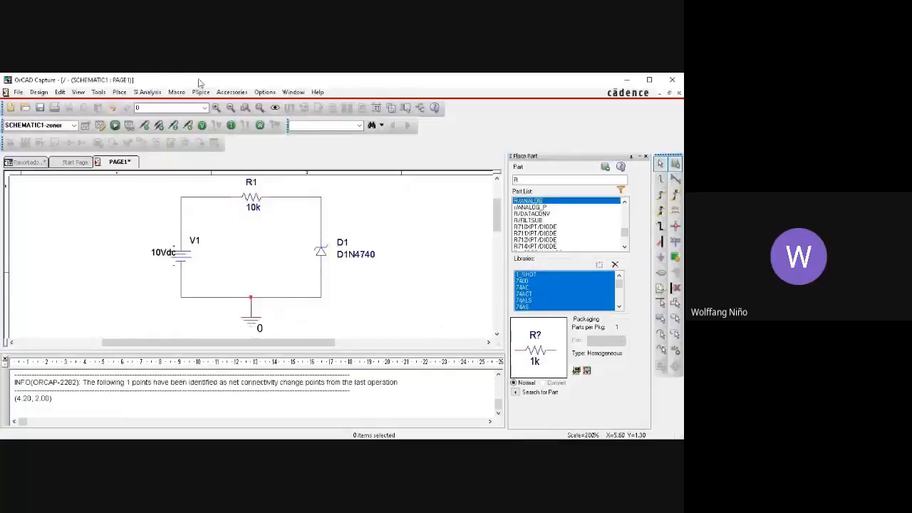
Step: Run the PSpice simulation with the zener profile and return to the schematic in OrCAD Capture
key("alt+Tab")
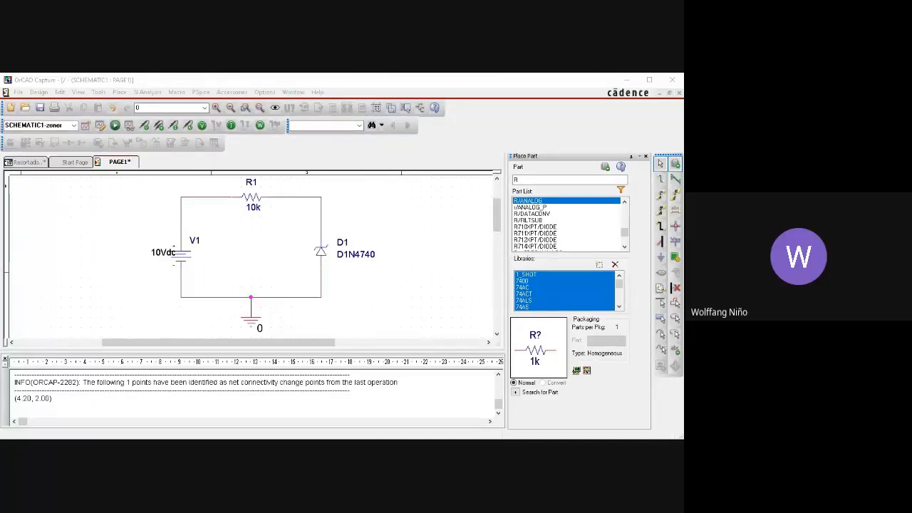
left_click(157, 292)
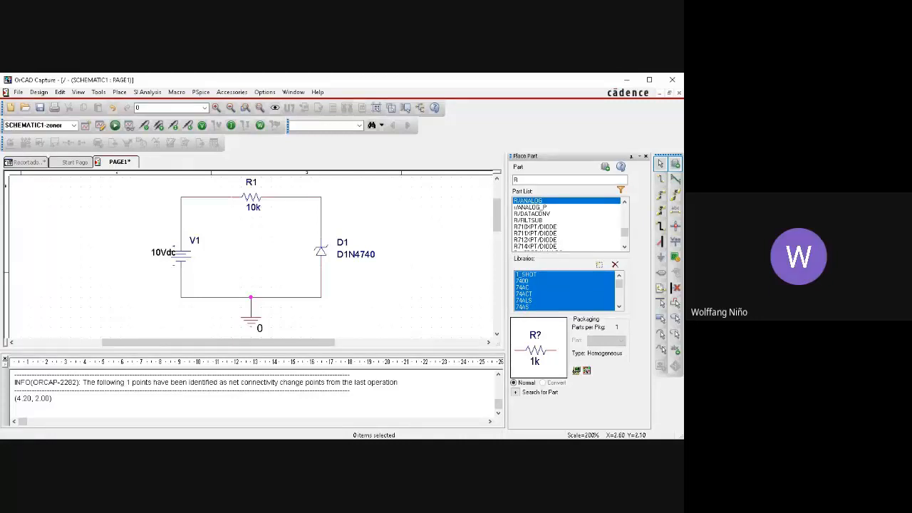
left_click(115, 126)
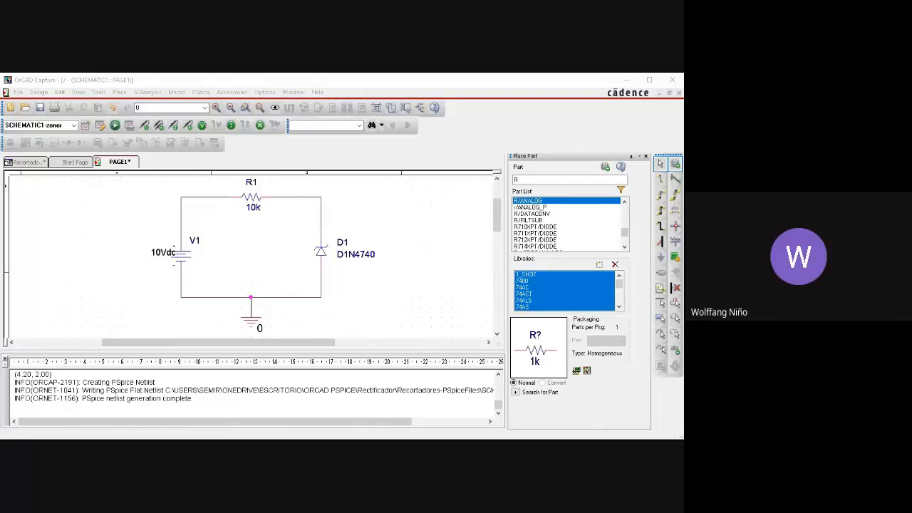
left_click(109, 104)
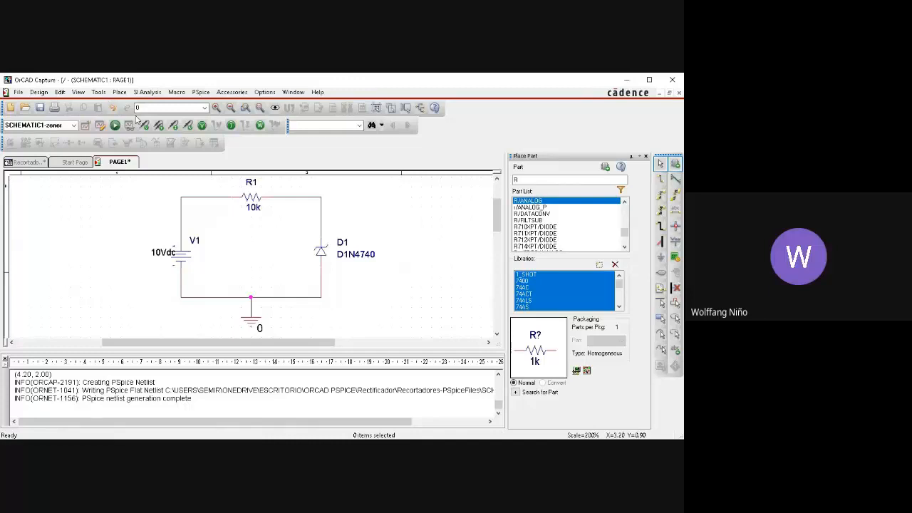
Step: Place differential voltage markers across diode D1, V+ on the wire above it and V- on the wire below it
left_click(161, 127)
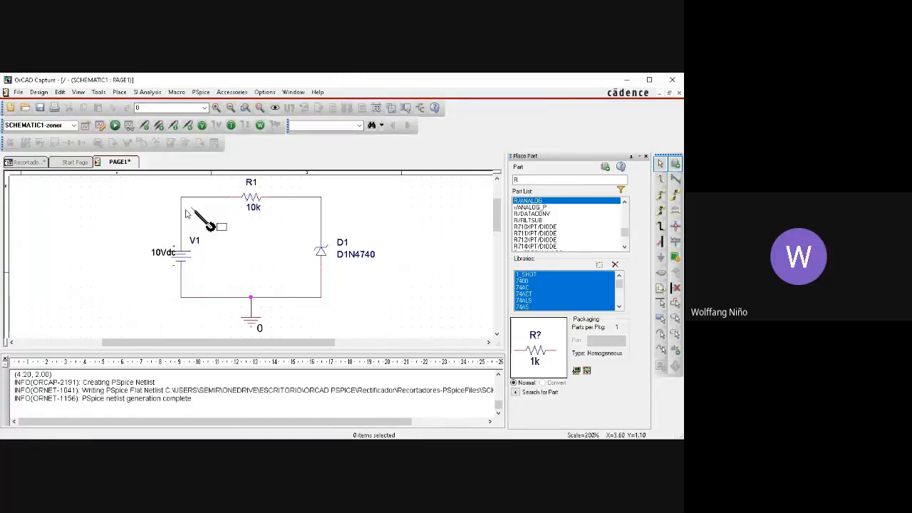
left_click(320, 226)
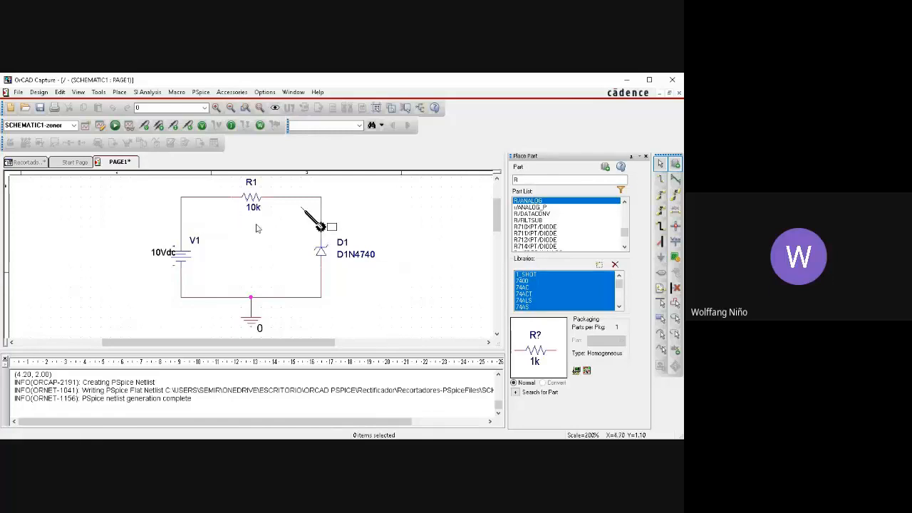
key("Escape")
left_click(320, 204)
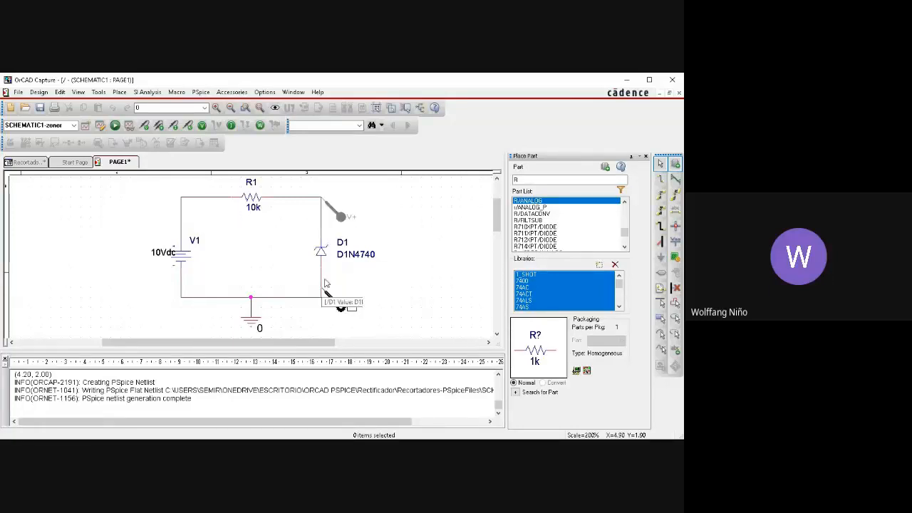
left_click(323, 300)
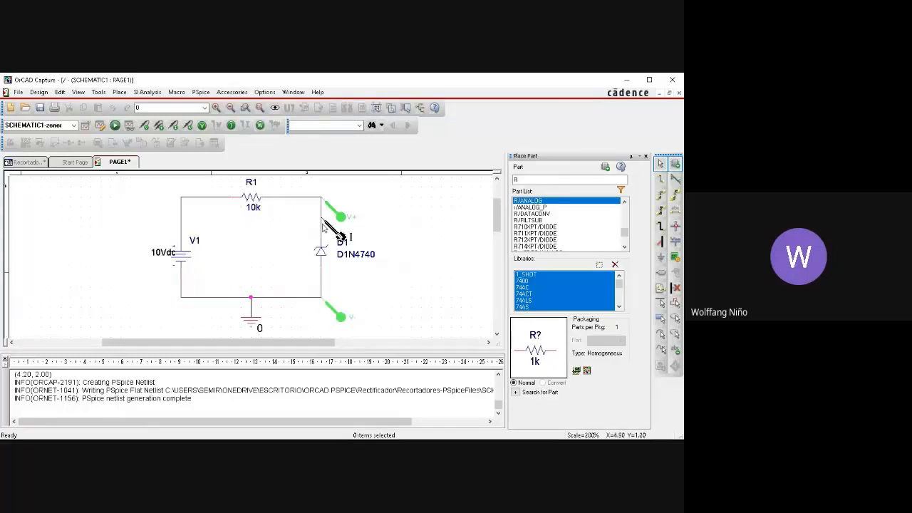
key("Escape")
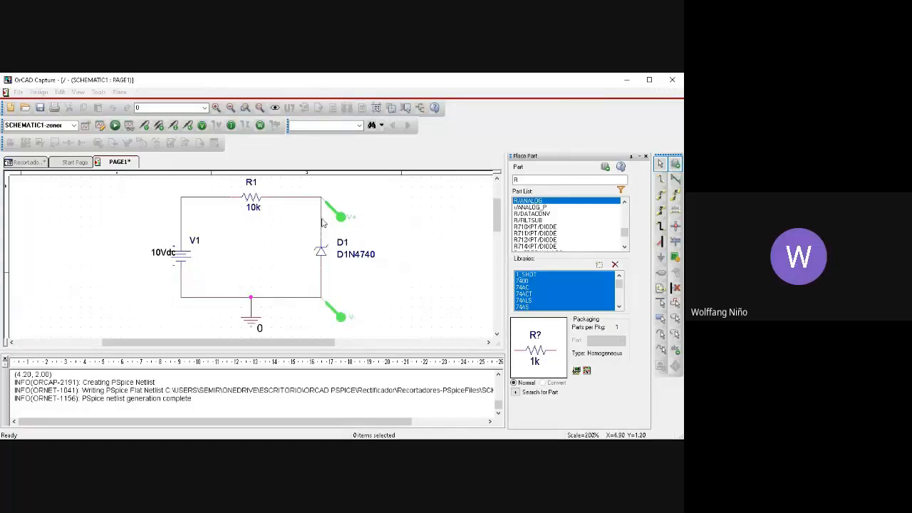
Step: Place a current marker on the upper pin of Zener diode D1
left_click(321, 222)
left_click(409, 287)
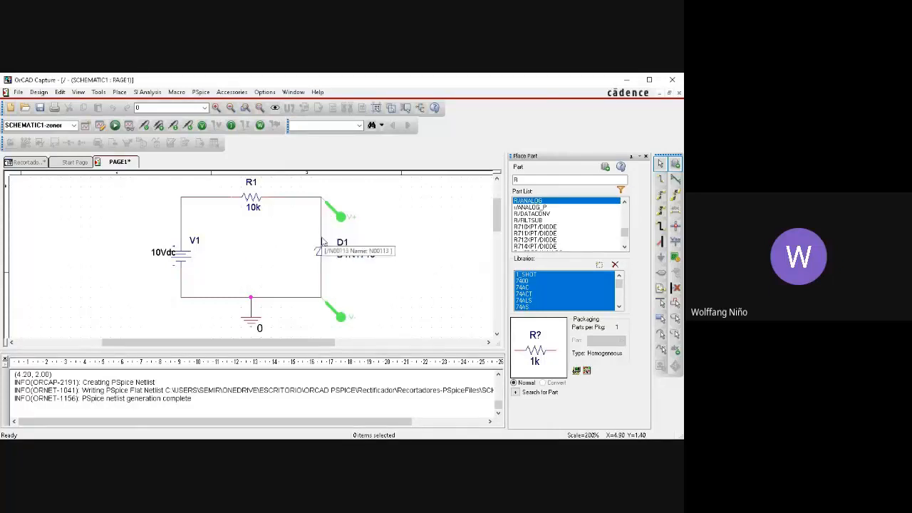
left_click(321, 242)
key("alt+Tab")
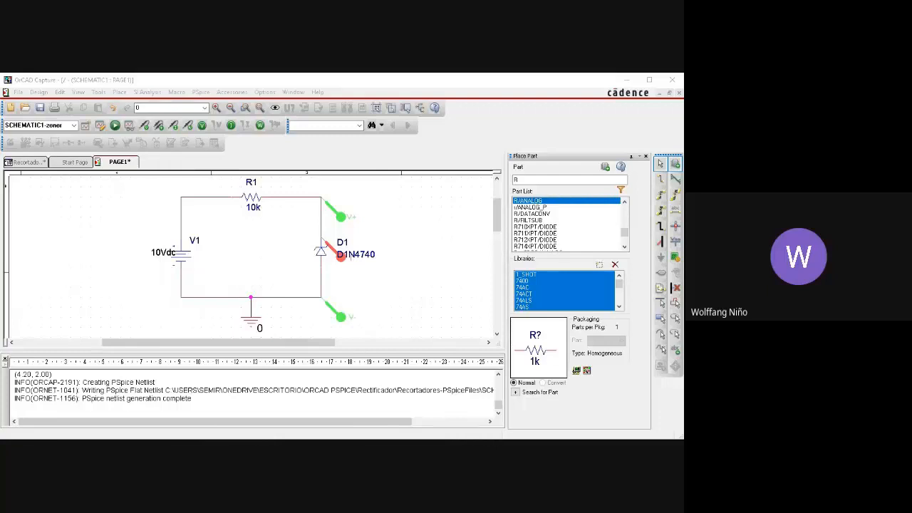
left_click(441, 92)
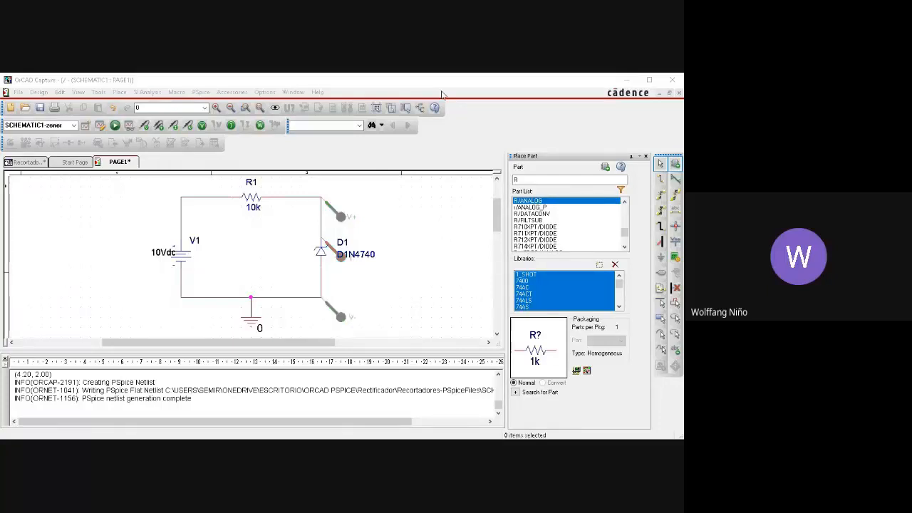
left_click(198, 93)
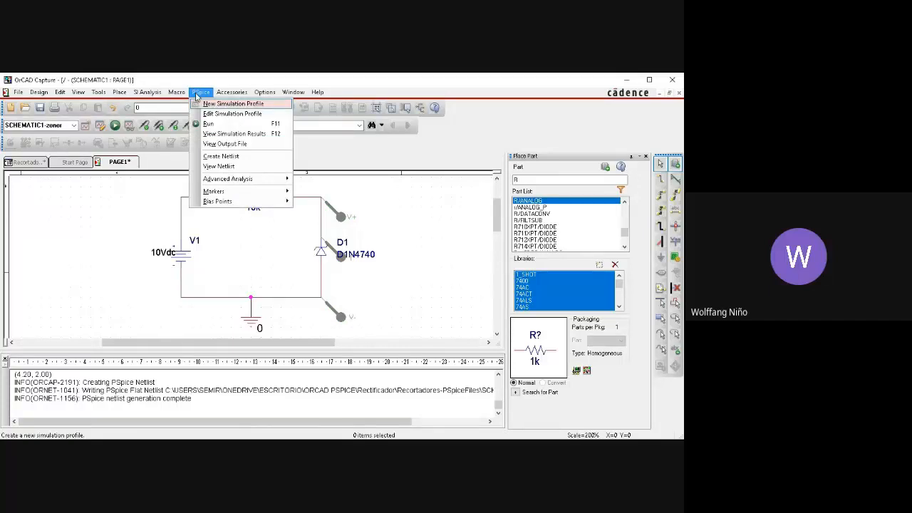
left_click(233, 103)
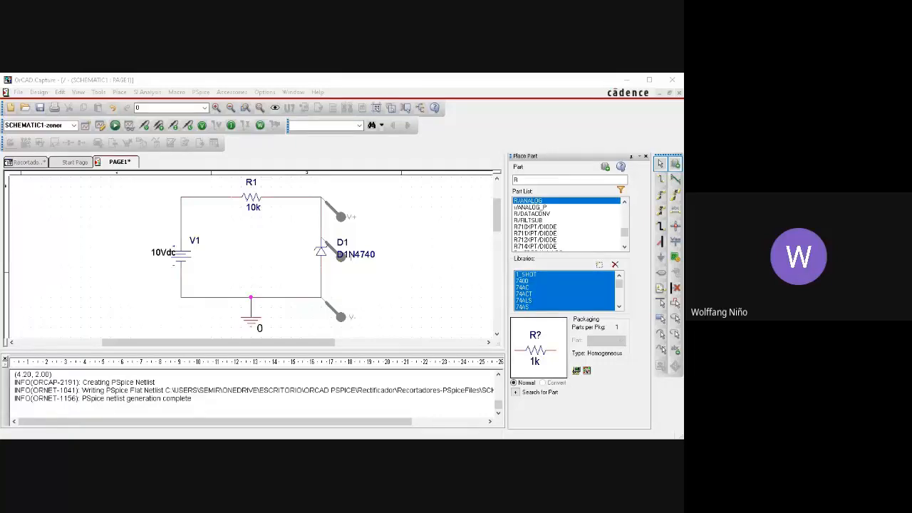
Step: Open the settings of the existing zener simulation profile and run the PSpice simulation again
left_click(200, 91)
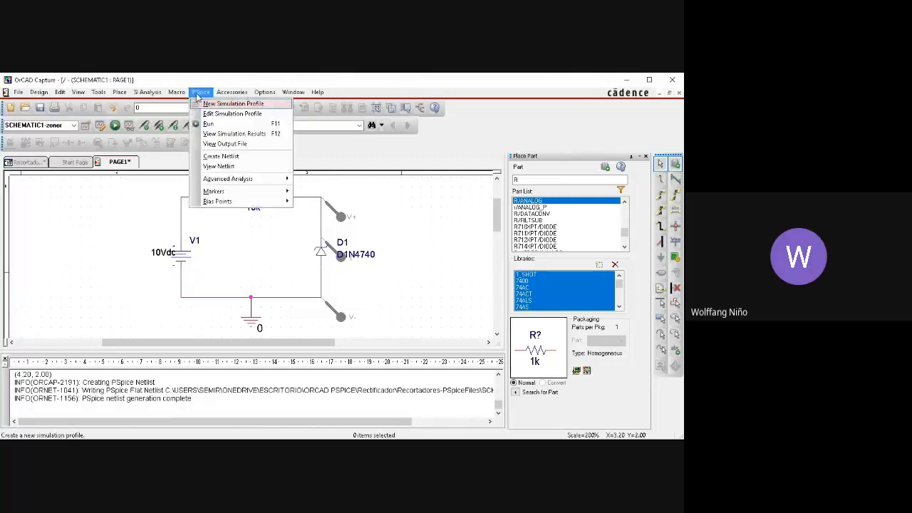
left_click(202, 114)
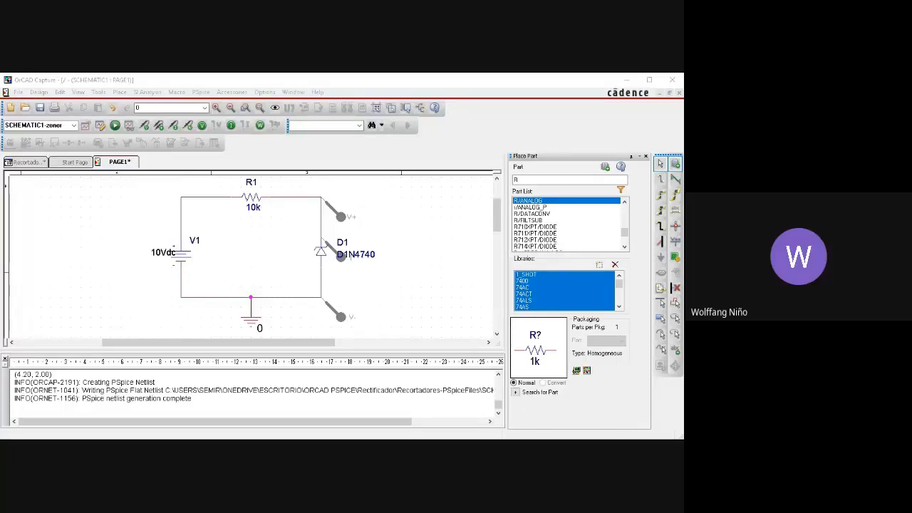
left_click(150, 297)
left_click(115, 126)
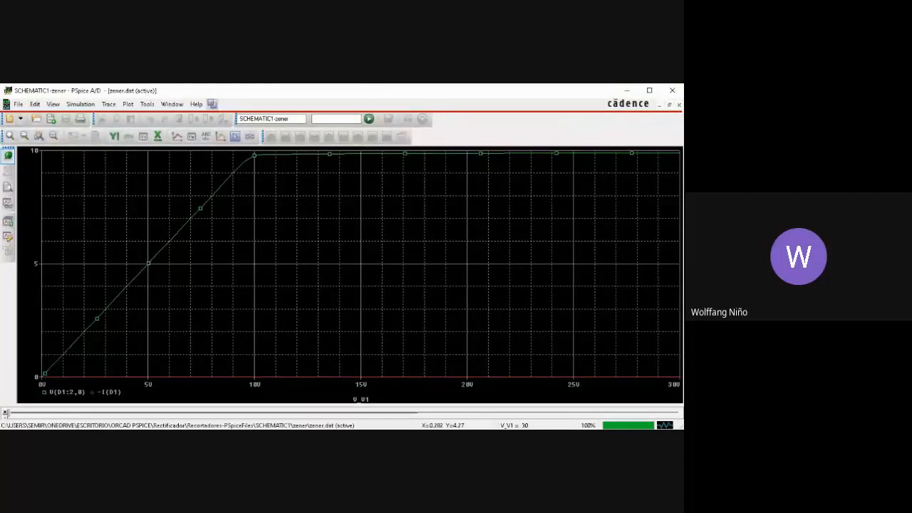
Step: Set a thicker line width for the green V(D1:2,0) trace in the PSpice A/D plot
left_click(196, 208)
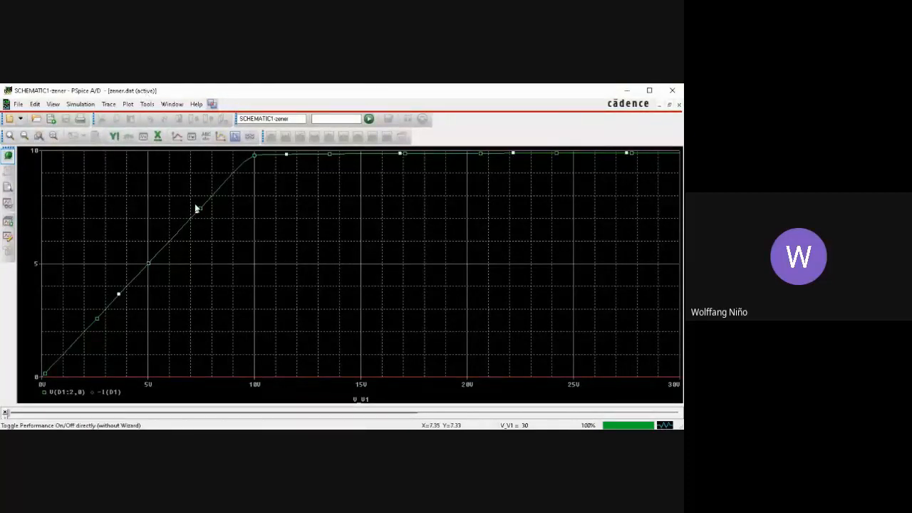
right_click(197, 211)
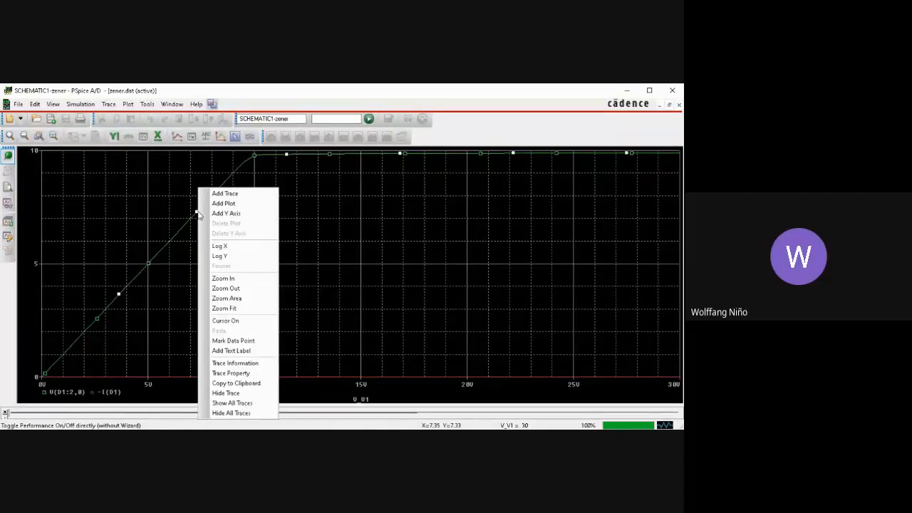
left_click(233, 373)
left_click(88, 184)
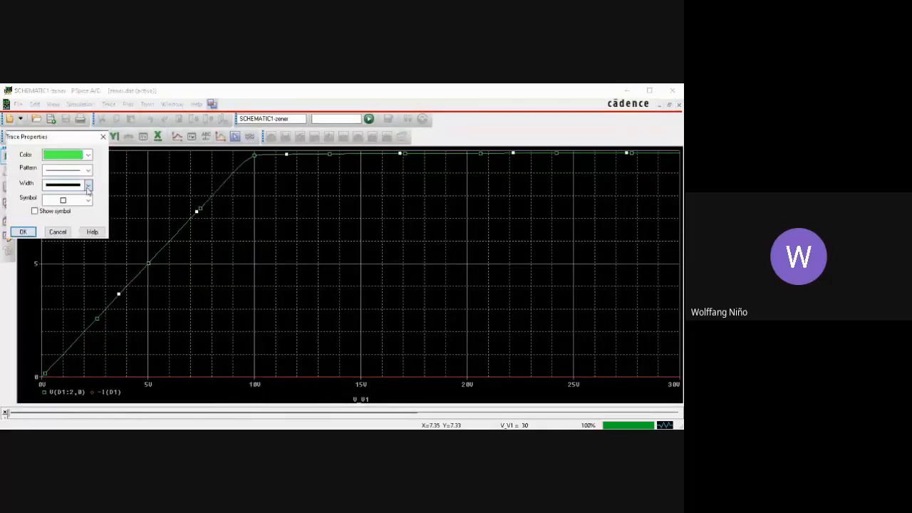
left_click(73, 226)
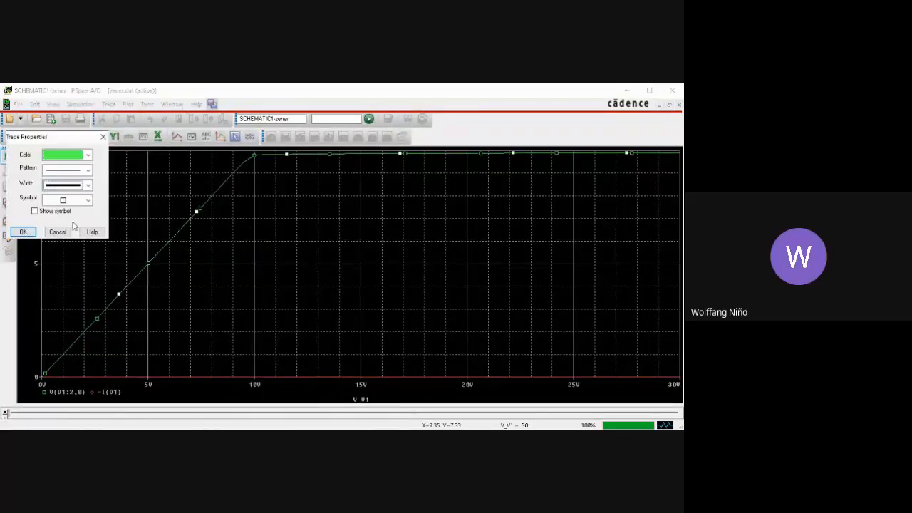
key("Return")
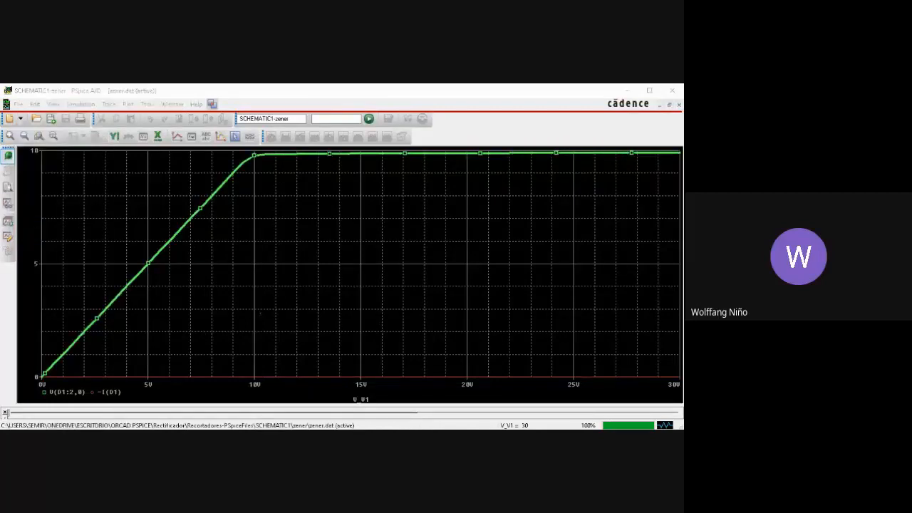
left_click(77, 87)
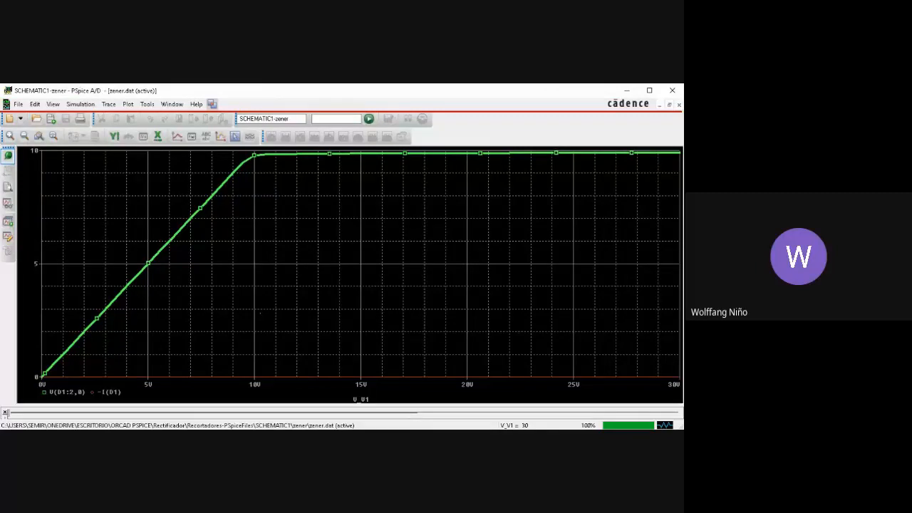
key("alt+Tab")
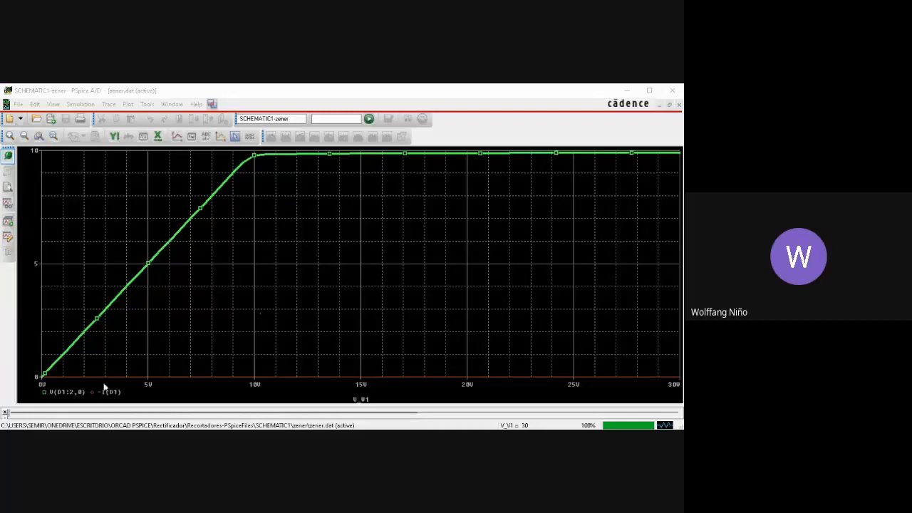
left_click(121, 93)
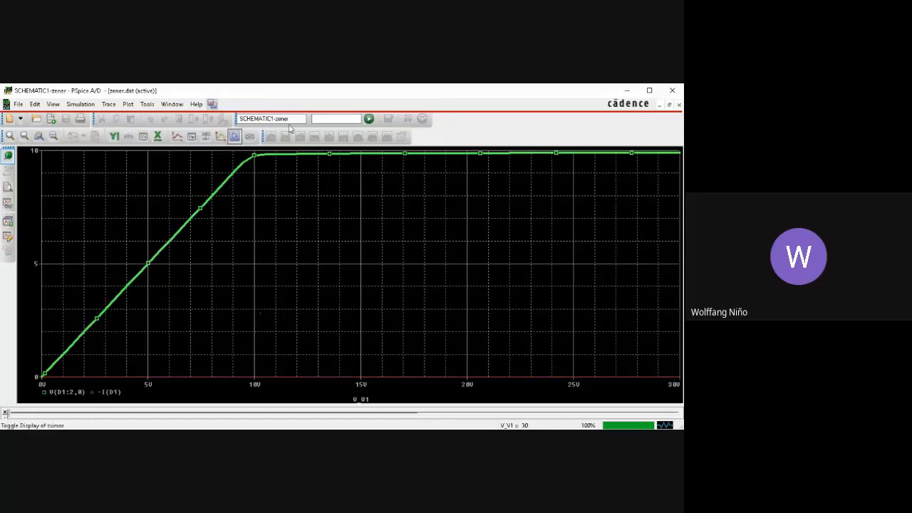
Step: Turn on the plot cursor, enlarge its readout table, and examine the V(D1:2,0) trace with the cursor moved to about 19.4 V on the X axis
left_click(235, 136)
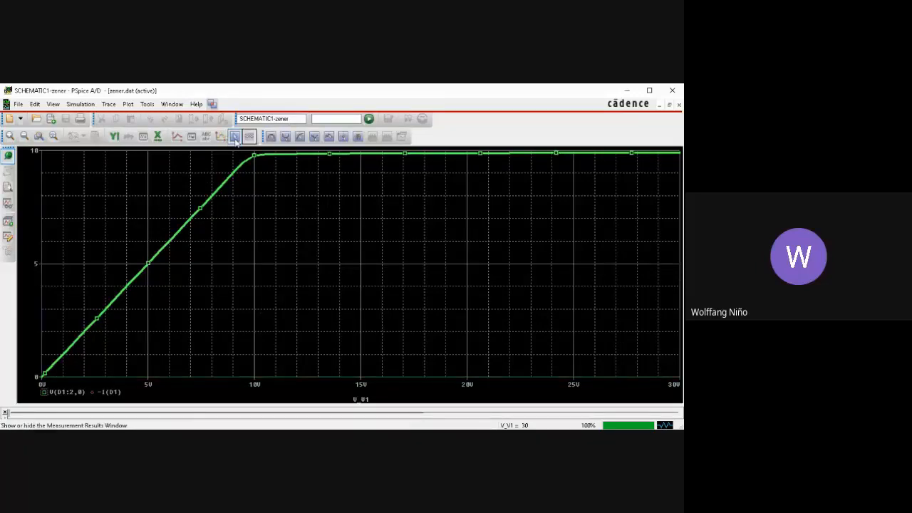
left_click(269, 139)
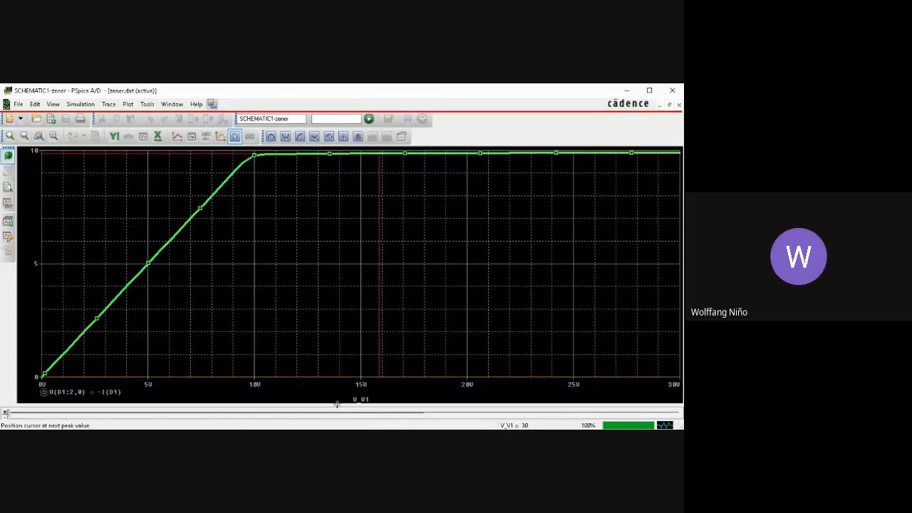
left_click_drag(336, 407, 336, 347)
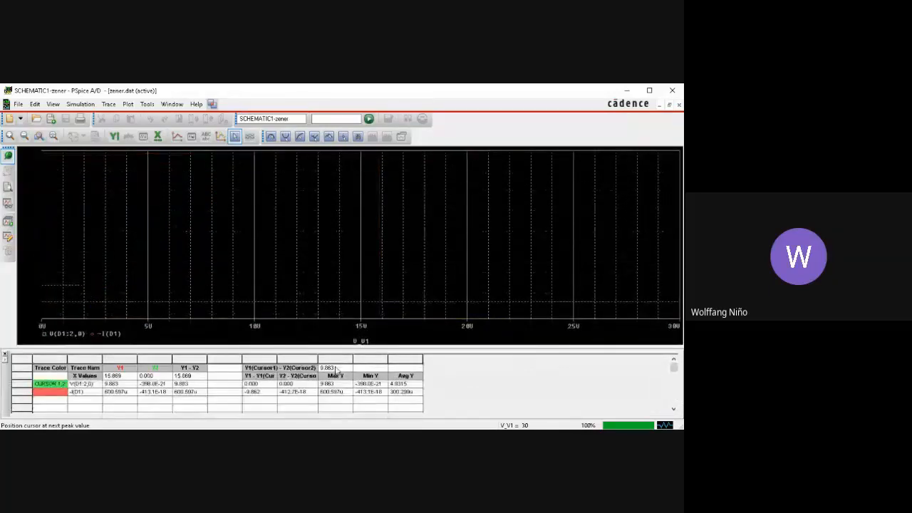
mouse_move(332, 232)
left_mouse_down()
mouse_move(534, 233)
mouse_move(347, 245)
left_mouse_up()
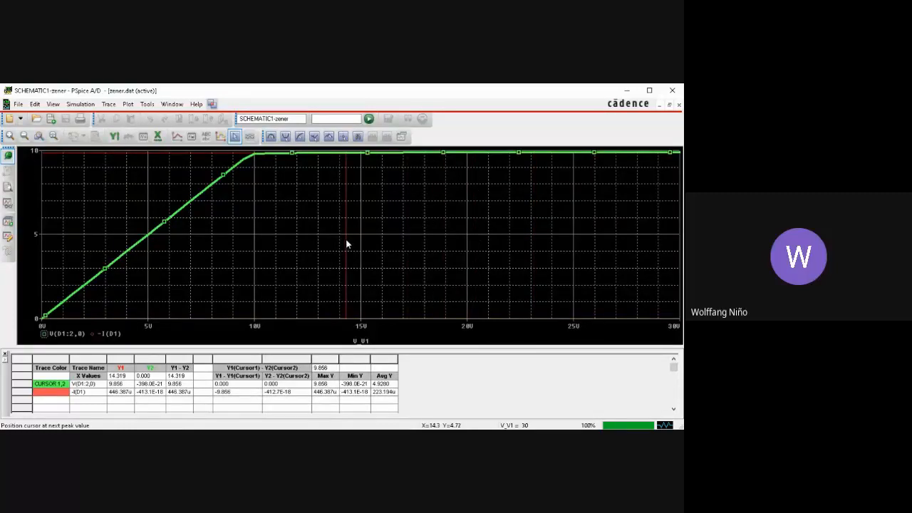
left_click_drag(346, 245, 456, 267)
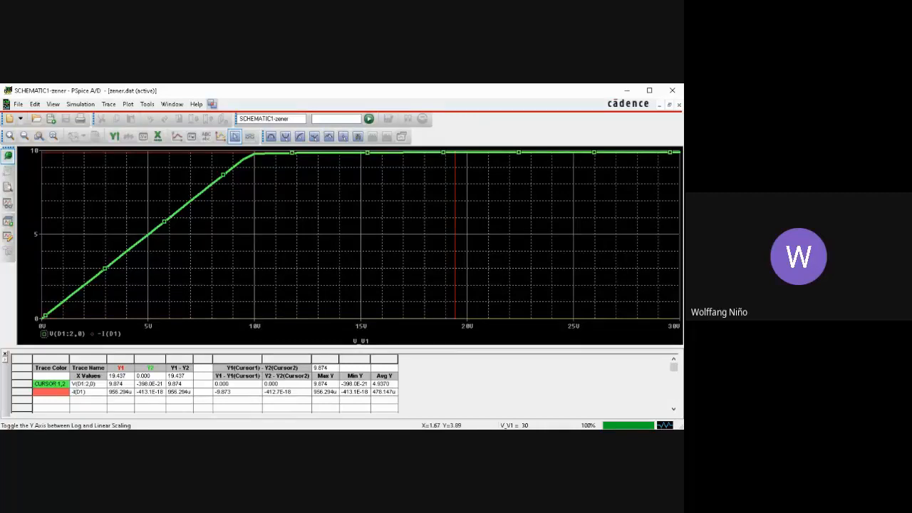
Step: Delete the V(D1:2,0) trace, keeping only the -I(D1) trace in the plot
left_click(66, 337)
key("Delete")
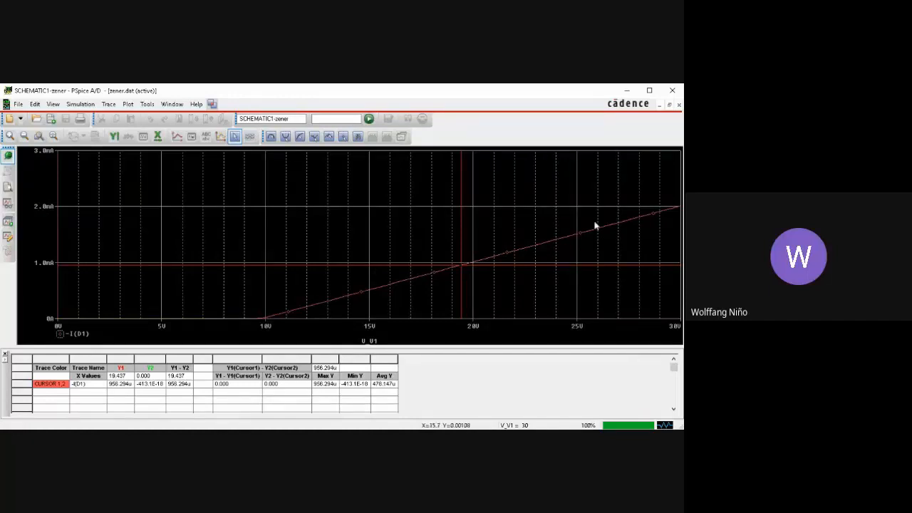
double_click(370, 343)
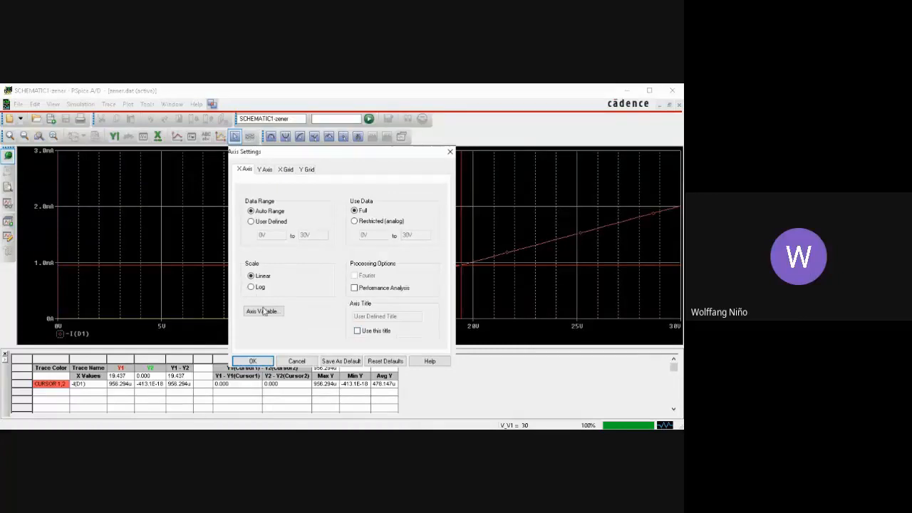
left_click_drag(261, 156, 229, 118)
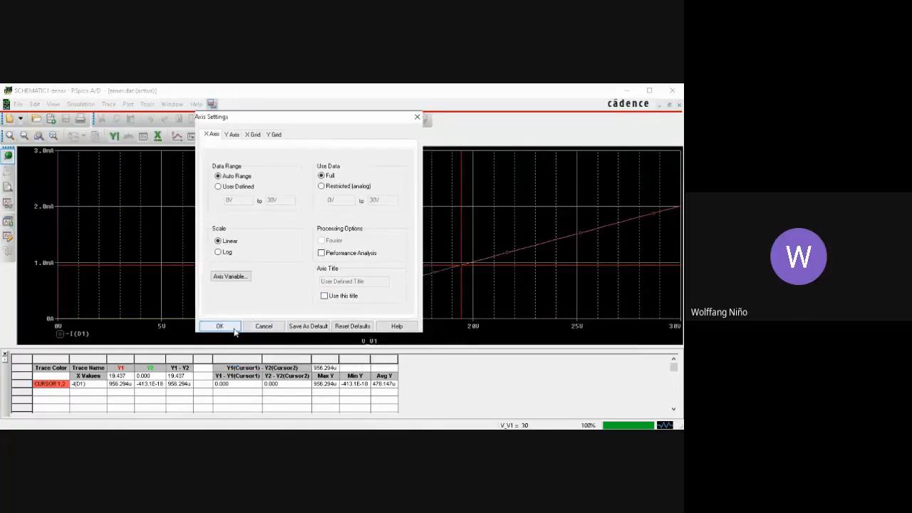
left_click(220, 327)
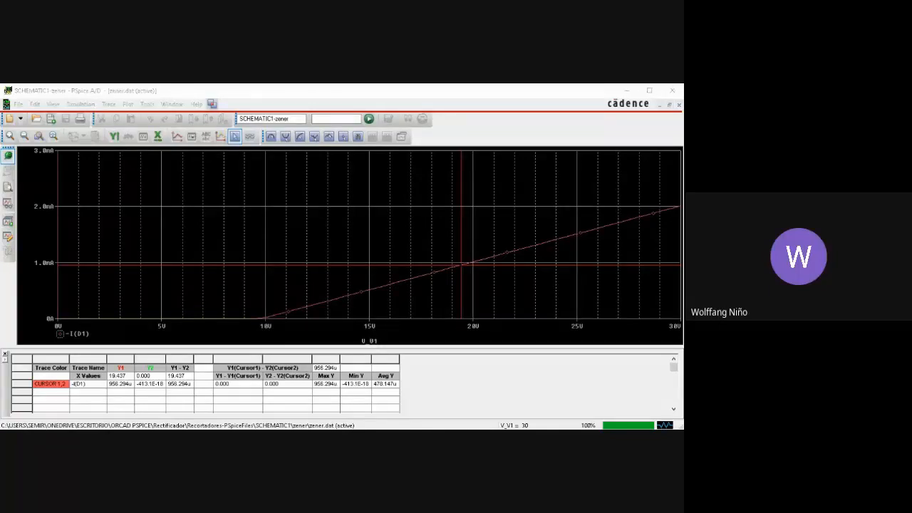
key("alt+Tab")
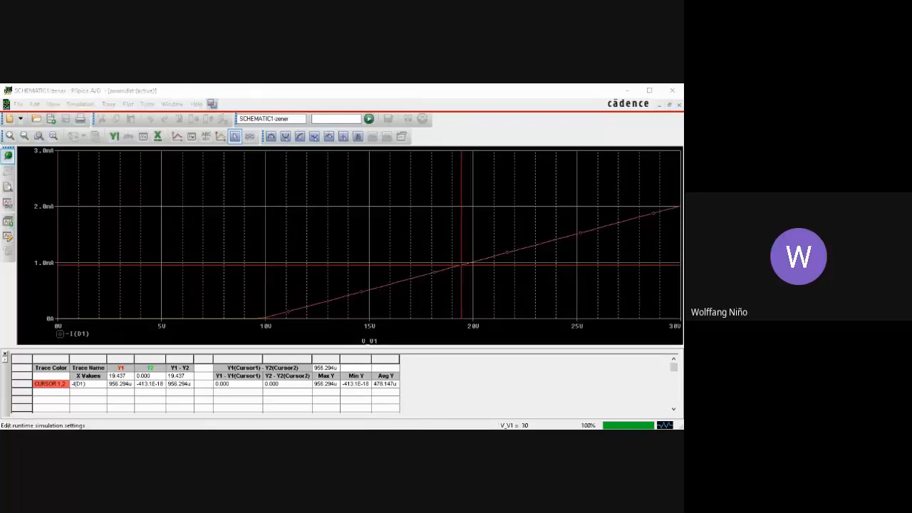
left_click(135, 94)
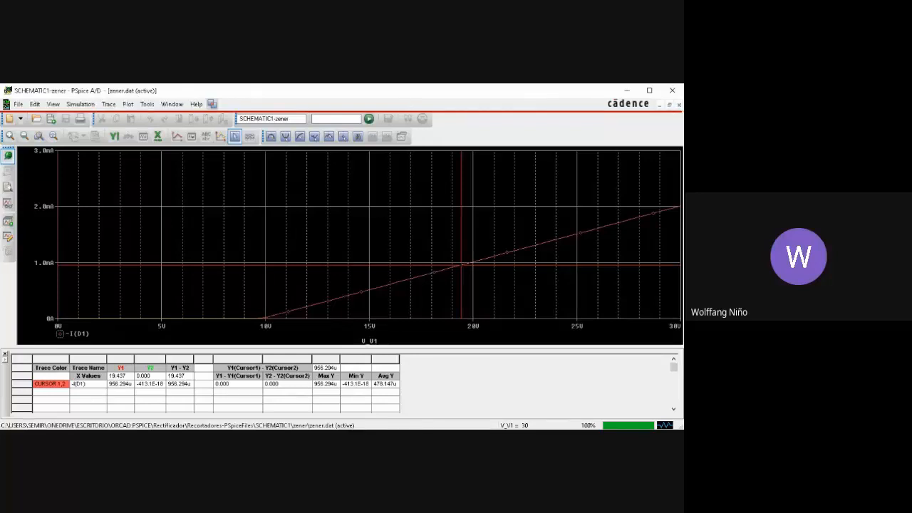
Step: Limit the X-axis variable list to voltages by excluding currents and power, and close the axis settings without choosing another variable
double_click(367, 313)
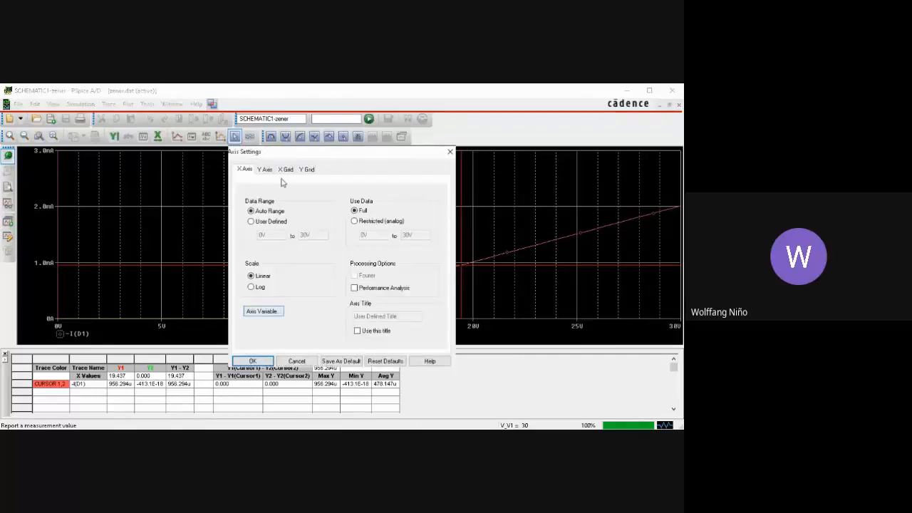
left_click(269, 310)
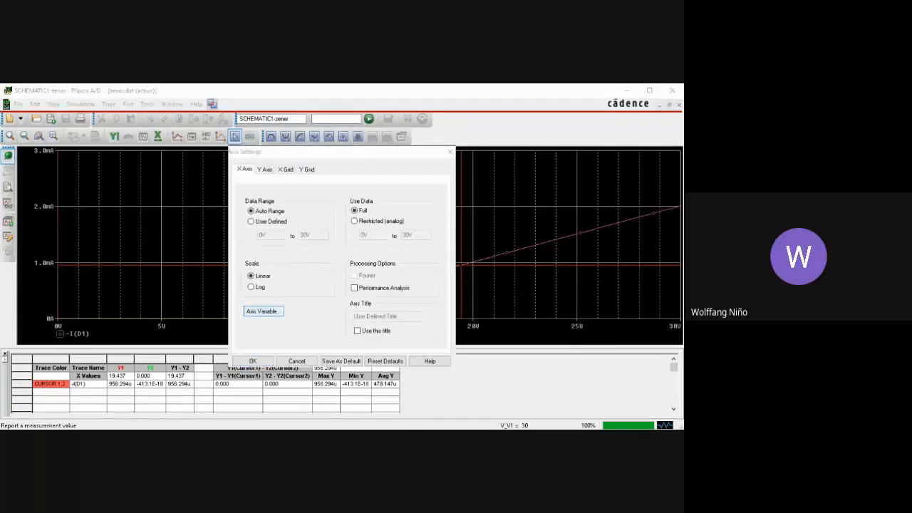
key("alt+Tab")
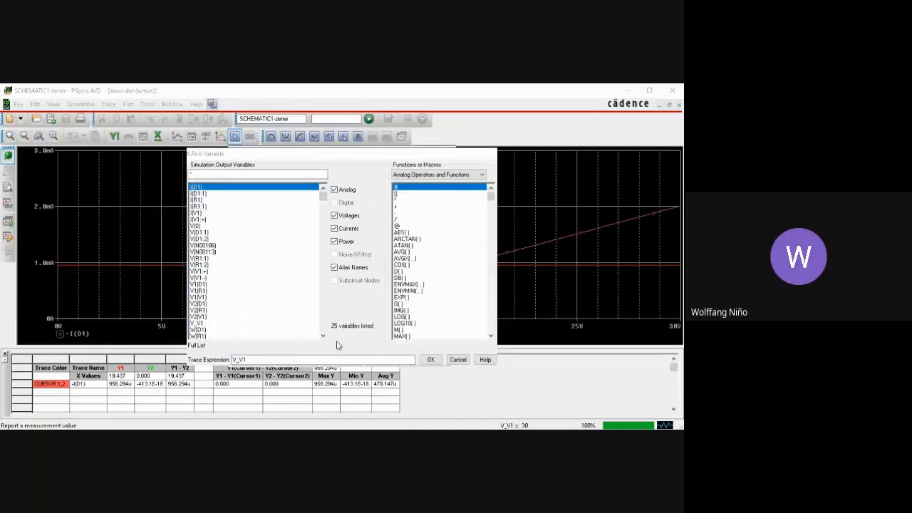
left_click(325, 159)
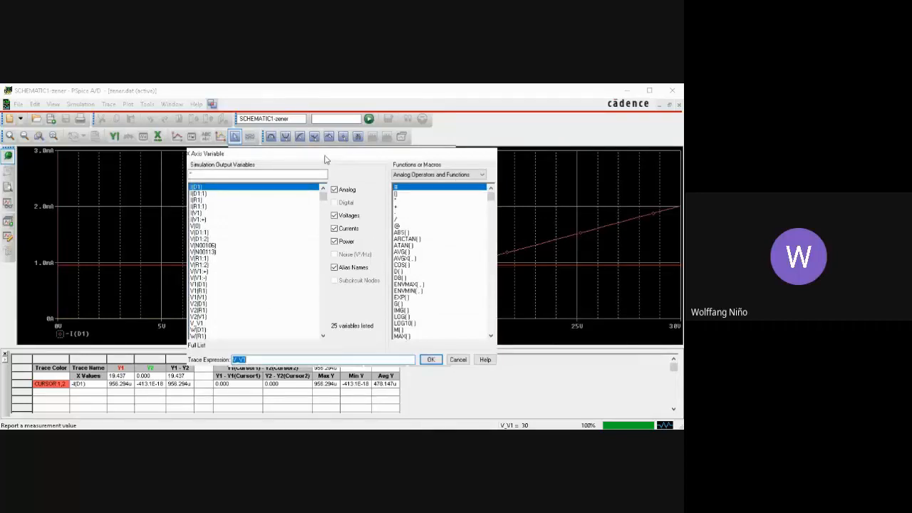
left_click_drag(325, 160, 259, 167)
left_click(264, 219)
left_click(265, 231)
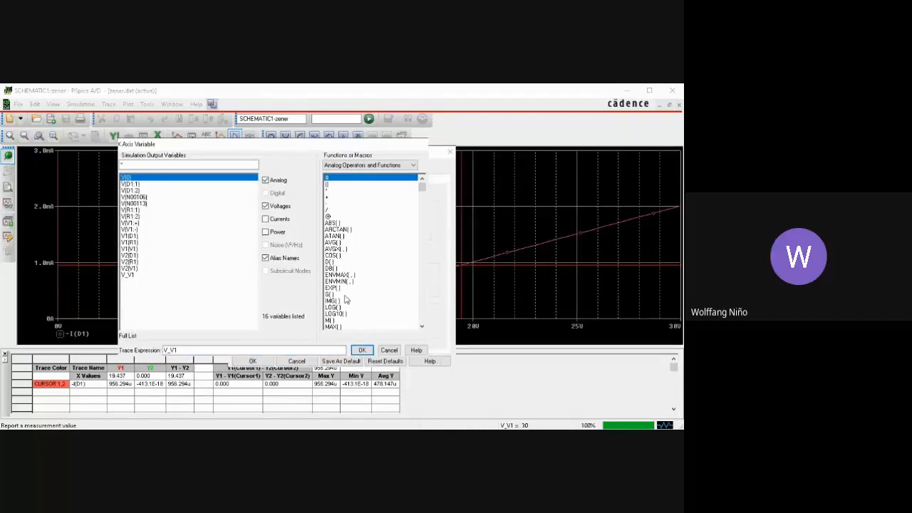
key("alt+Tab")
left_click(381, 349)
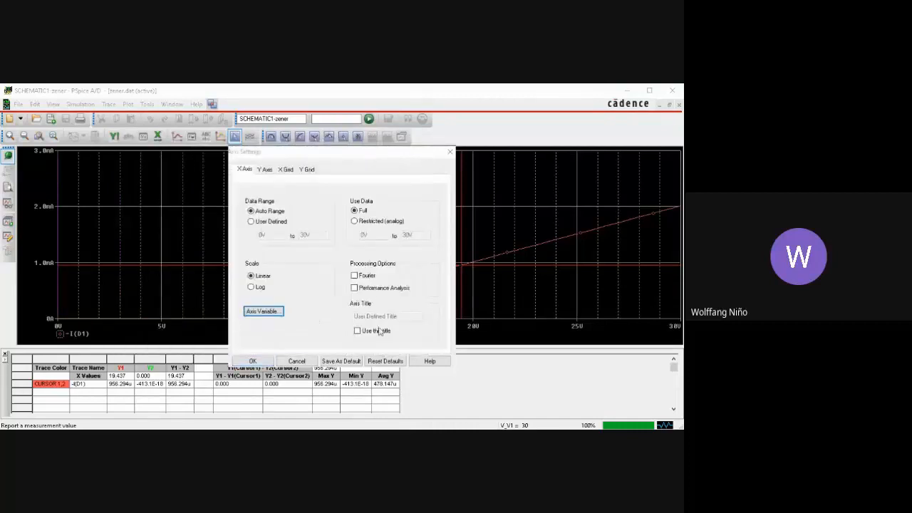
left_click(300, 361)
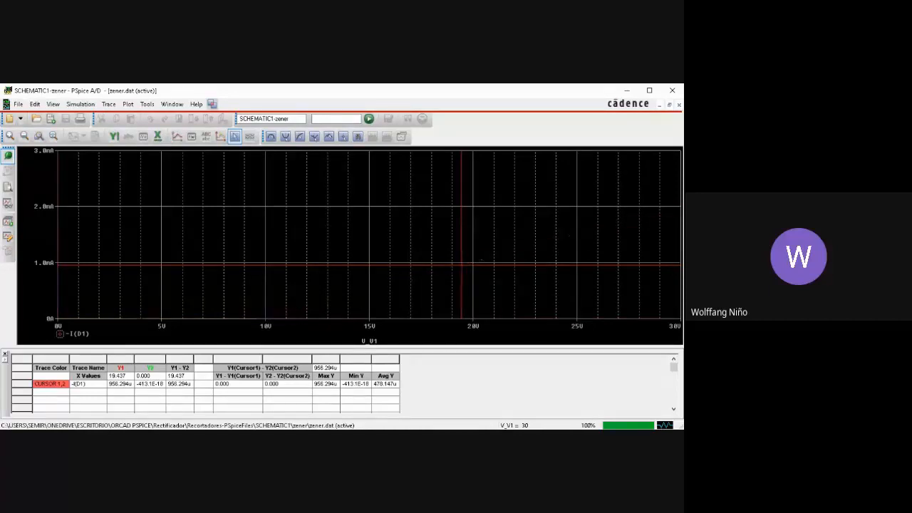
Step: Set the X-axis variable of the -I(D1) plot to V1(D1)
double_click(369, 325)
left_click(259, 313)
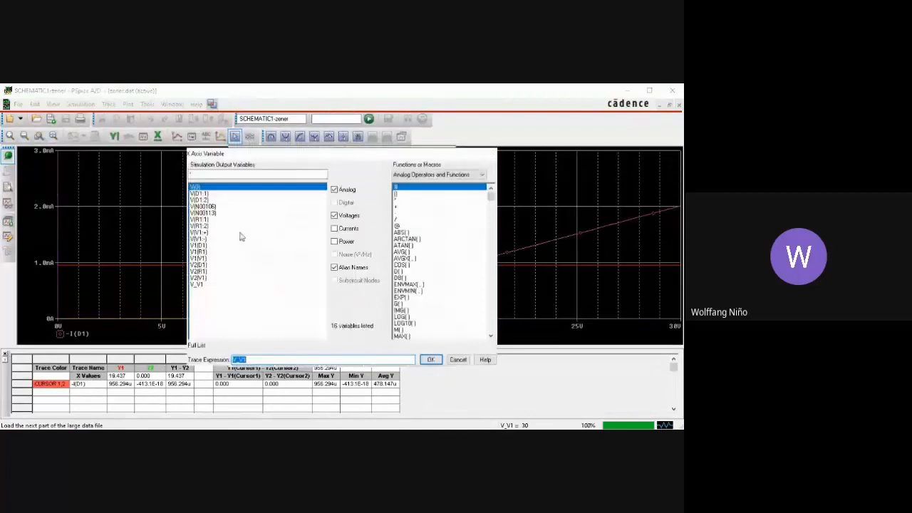
left_click(206, 246)
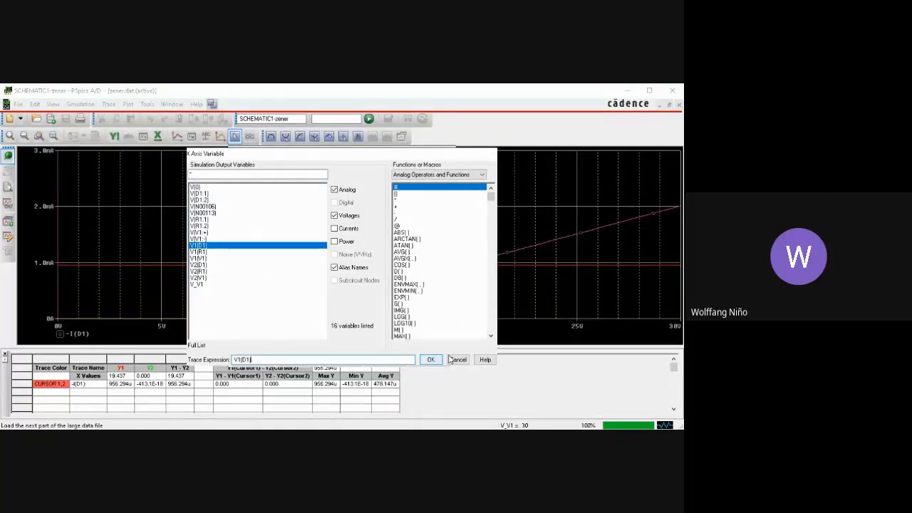
left_click(430, 359)
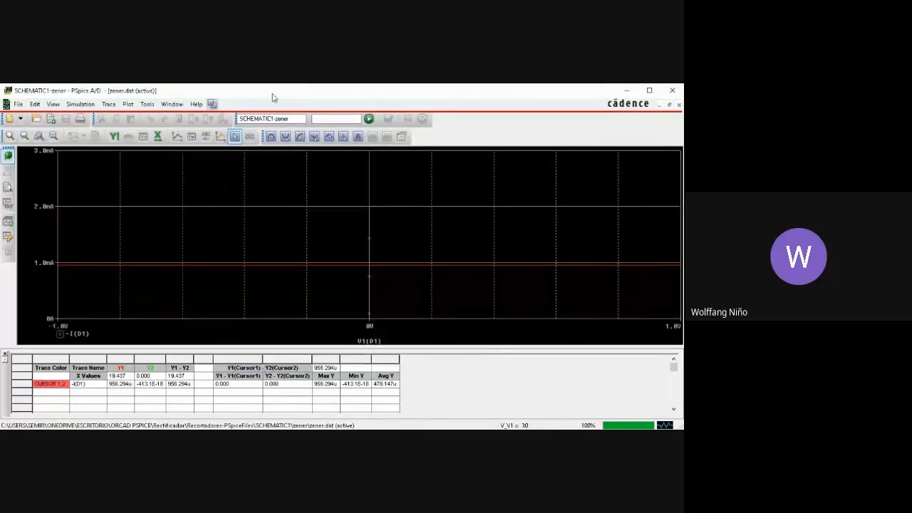
Step: Maximize the plot window and set the X-axis variable of the -I(D1) plot to V(D1:1)
left_click(644, 92)
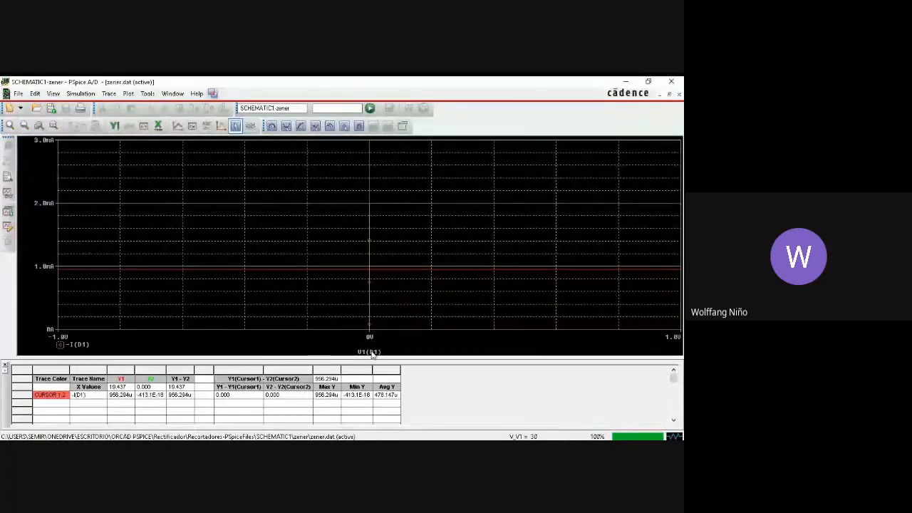
double_click(371, 353)
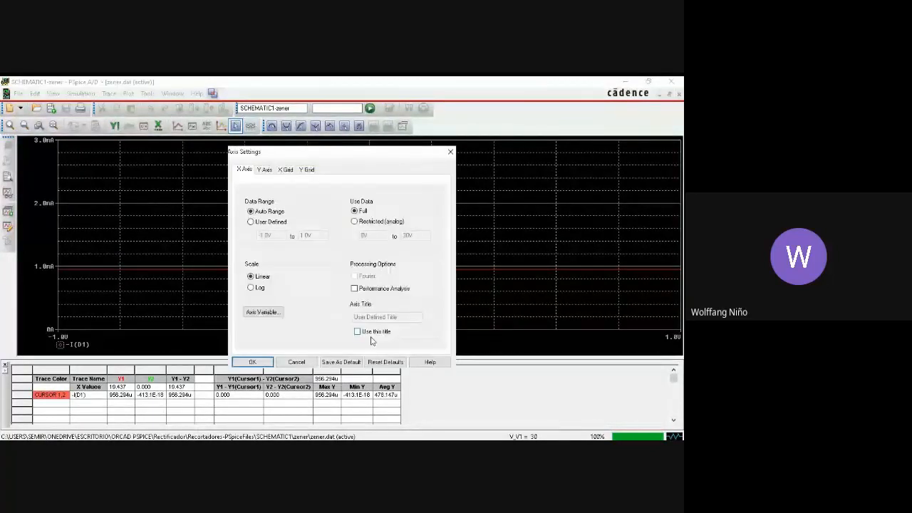
left_click(265, 170)
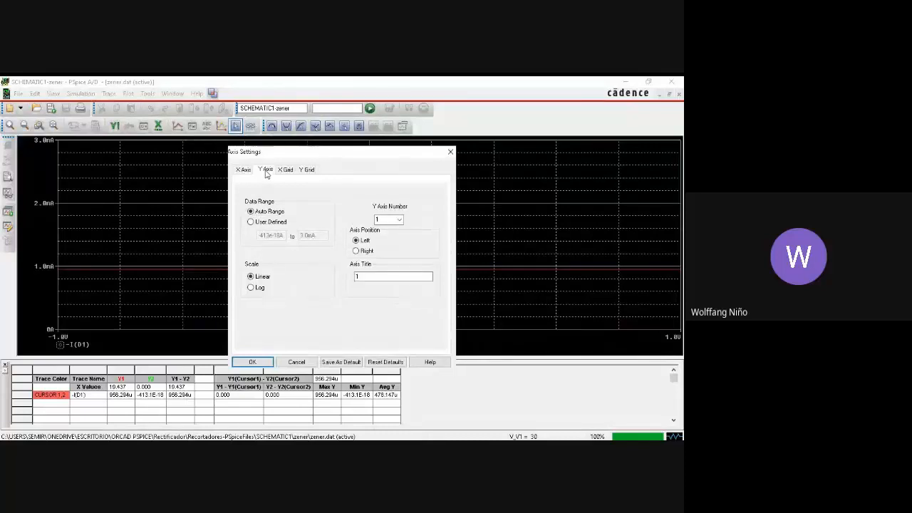
left_click(245, 170)
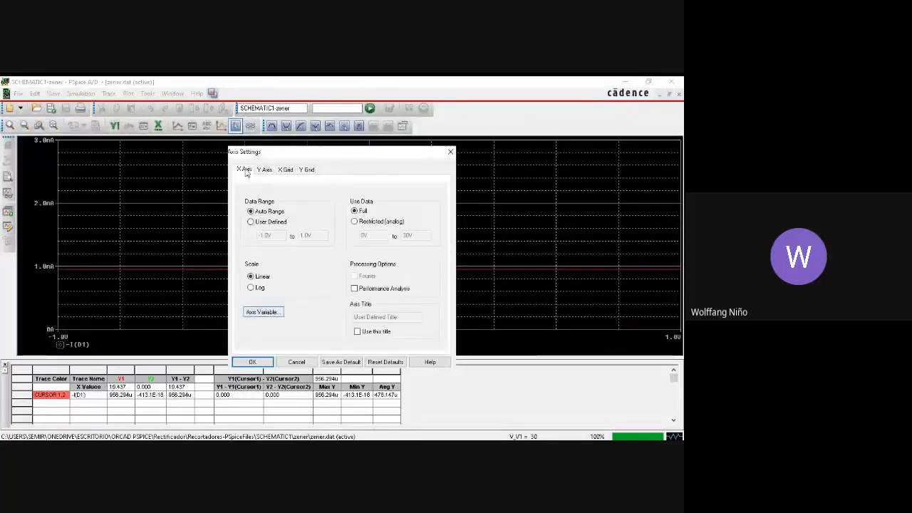
left_click(258, 312)
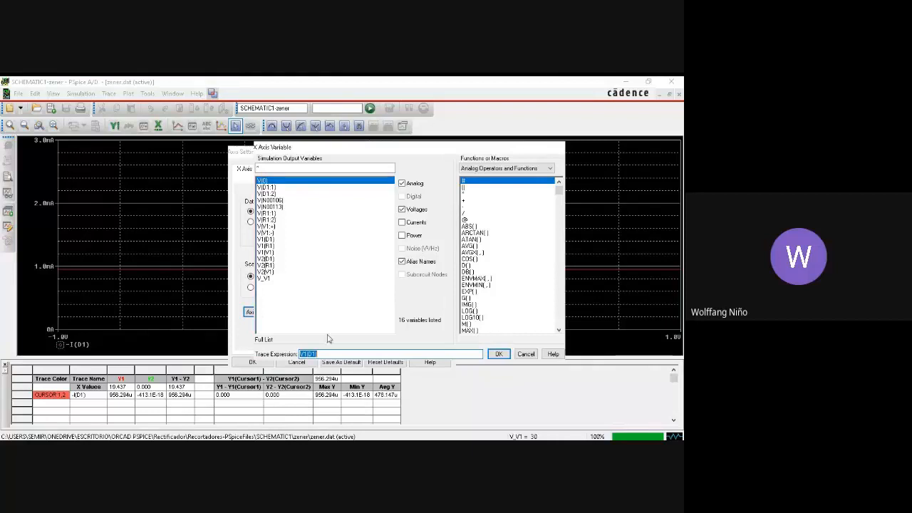
left_click(276, 187)
left_click(498, 353)
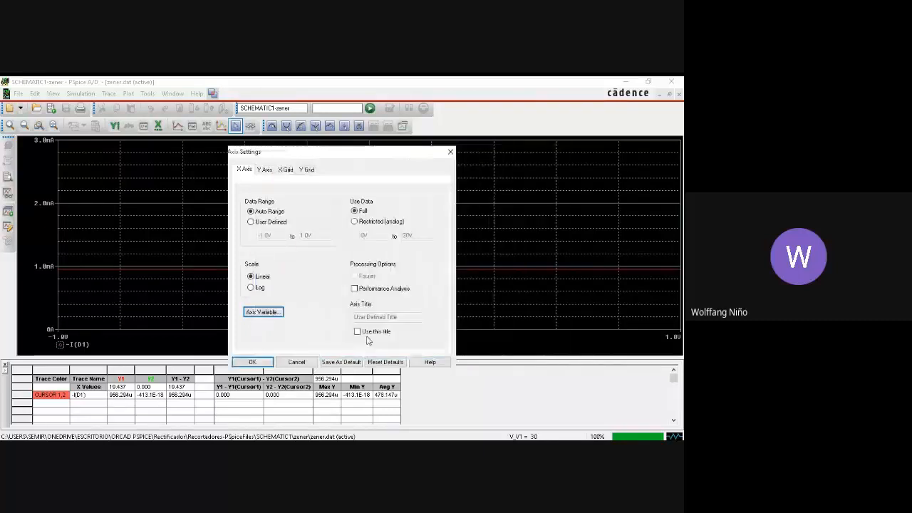
left_click(253, 362)
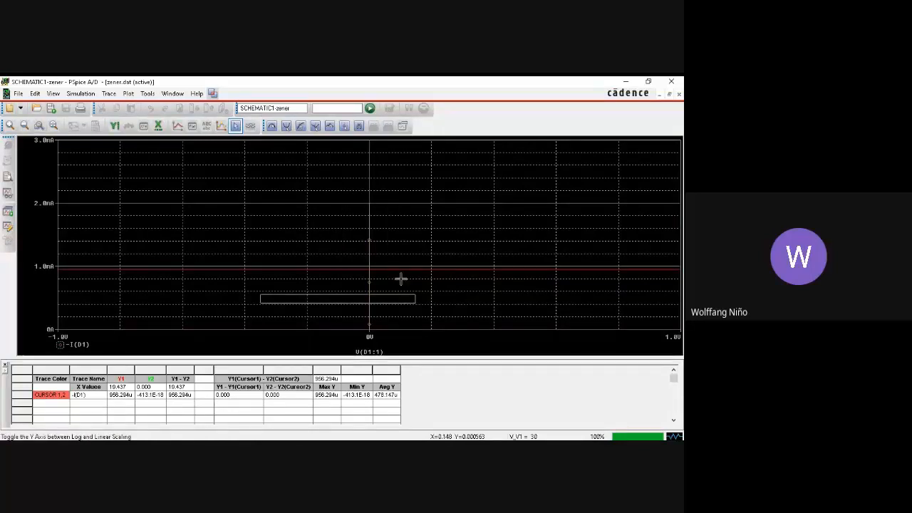
Step: Examine the -I(D1) plot around 0 V by magnifying two areas, restoring the full view in between, and minimize the plot window
left_click_drag(401, 278, 427, 308)
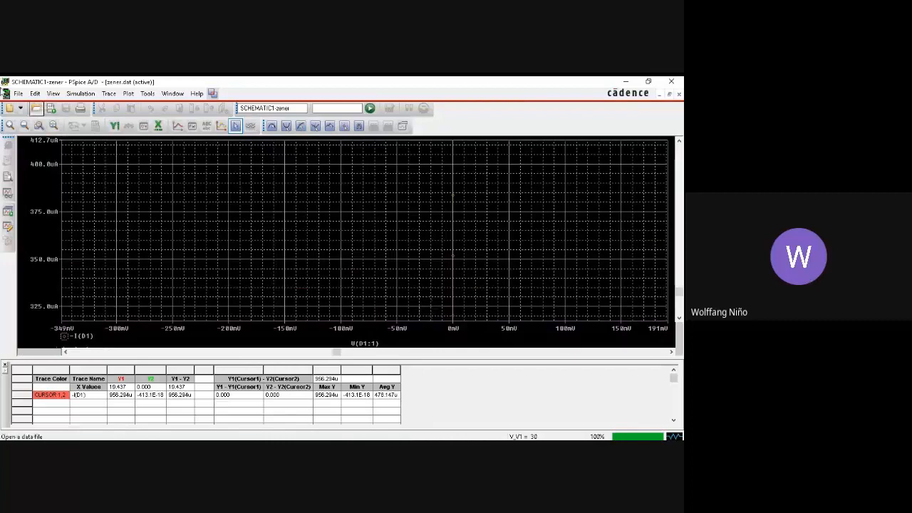
left_click(24, 125)
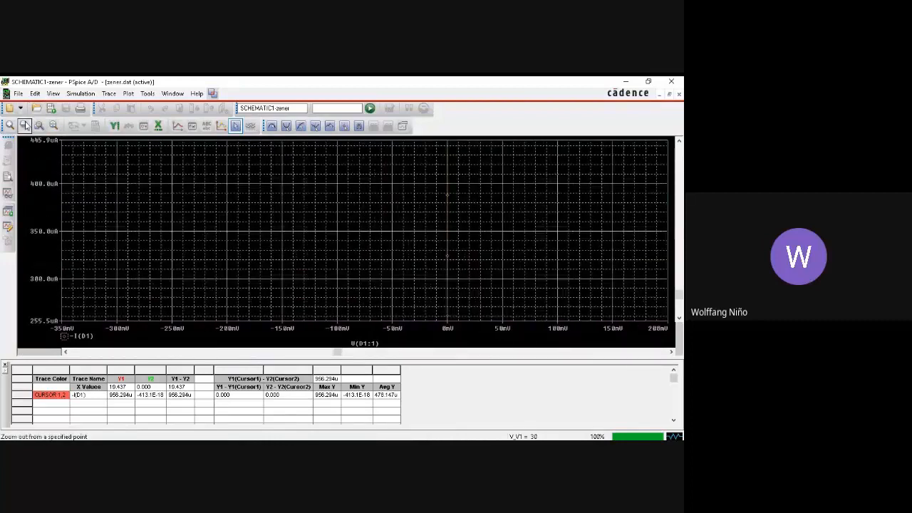
left_click(25, 125)
left_click(25, 125)
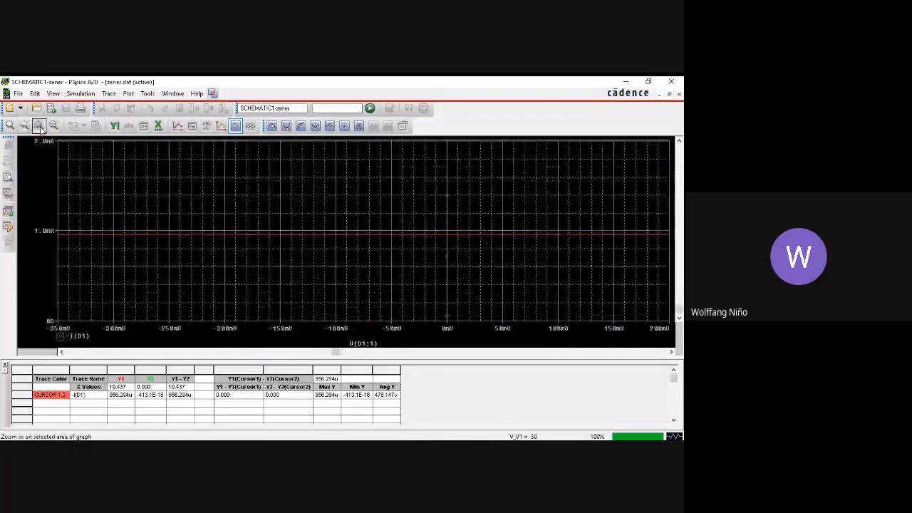
left_click(52, 126)
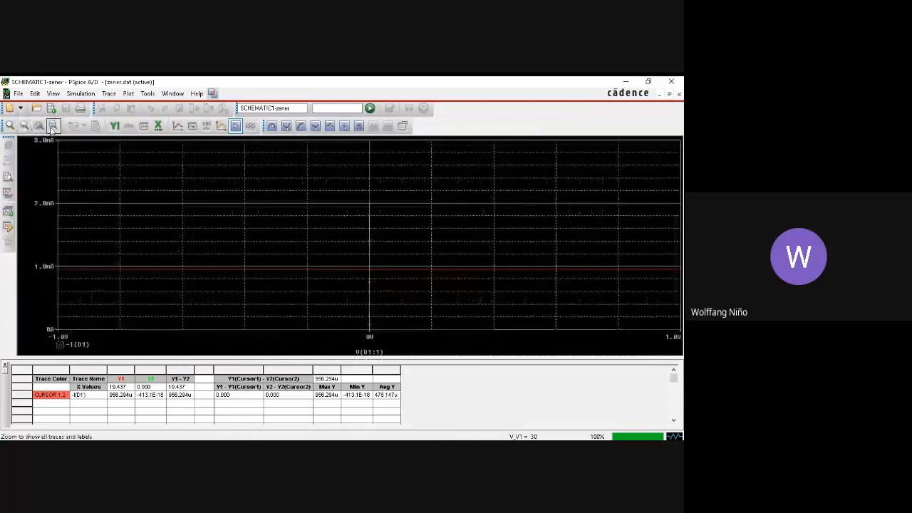
left_click(39, 126)
left_click_drag(261, 303, 423, 191)
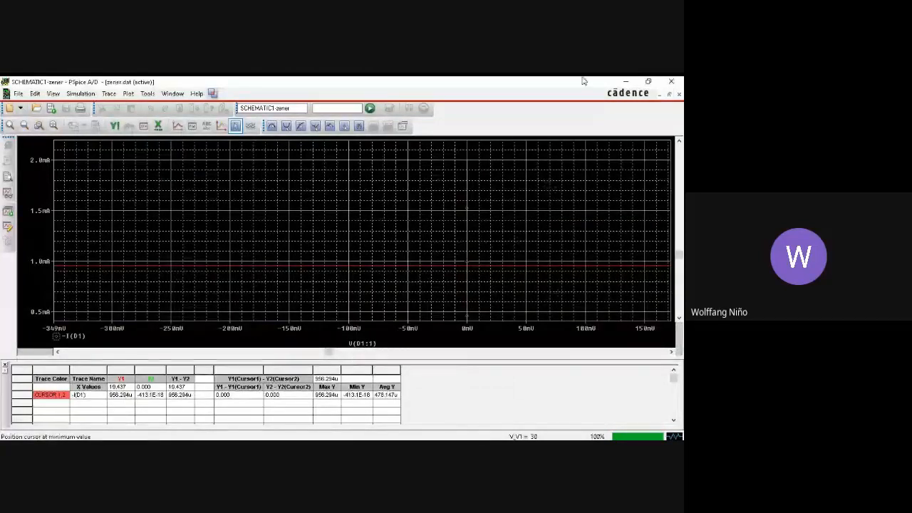
left_click(621, 82)
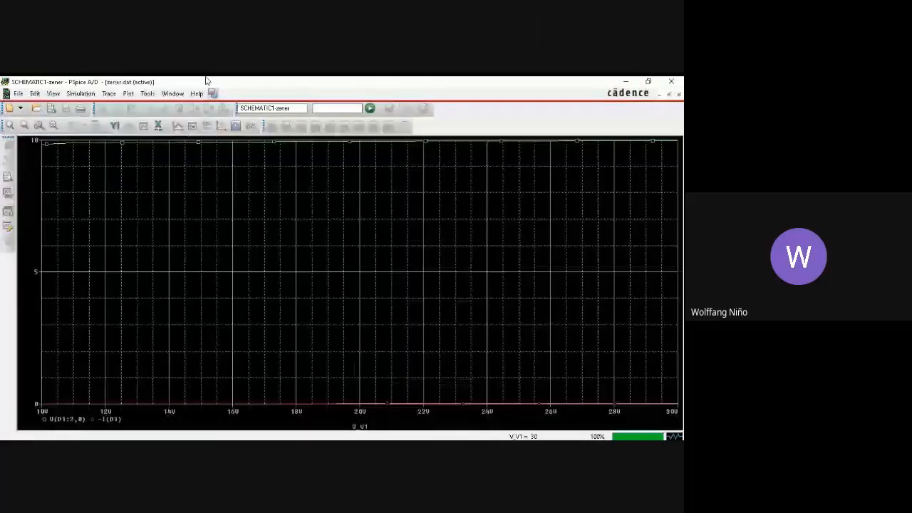
Step: Restore the plot window's size and remove the V(D1:2,0) trace from the 10 V to 30 V sweep plot
left_click_drag(207, 81, 291, 86)
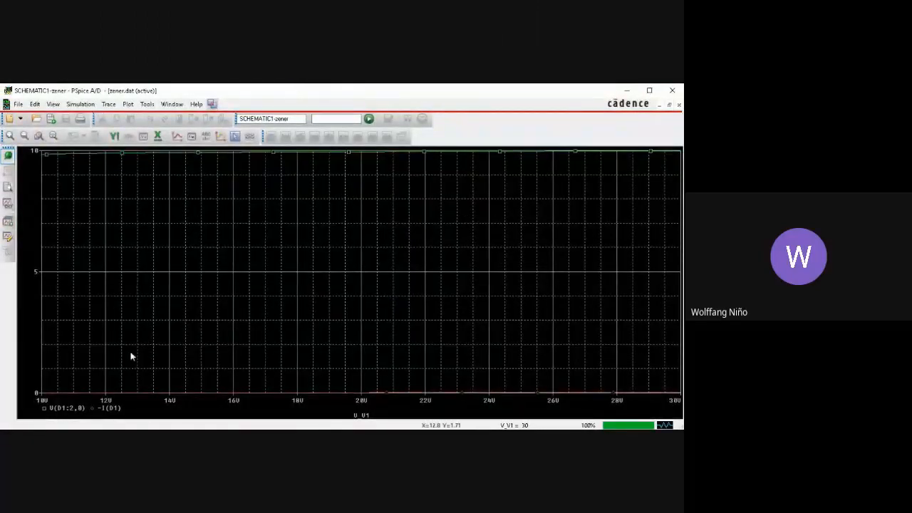
double_click(361, 404)
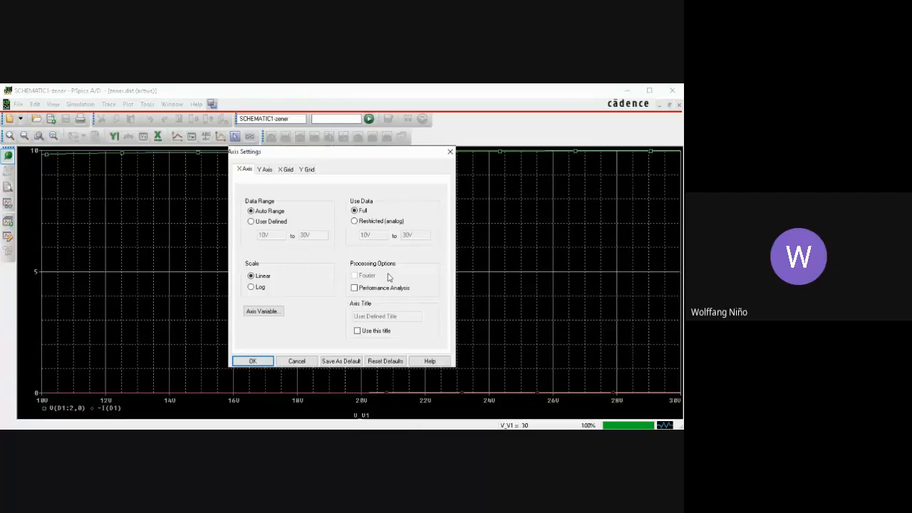
left_click(296, 361)
left_click(78, 408)
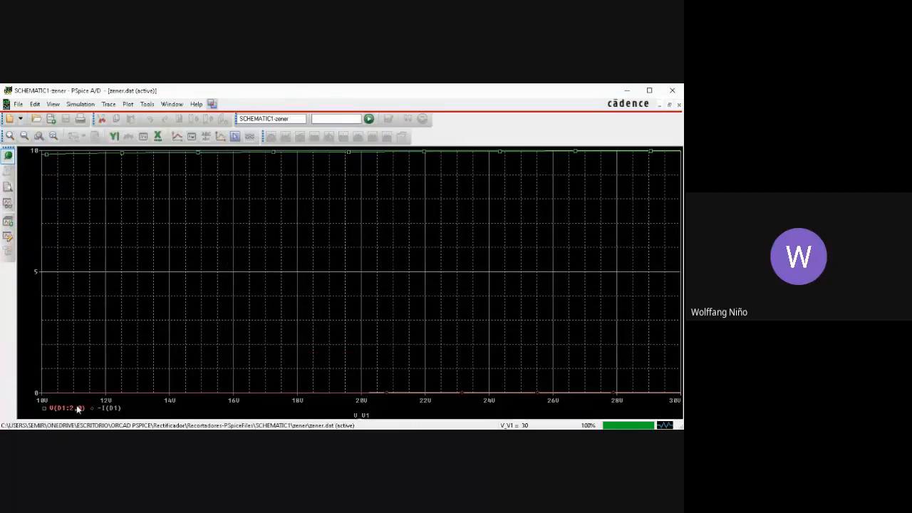
key("Delete")
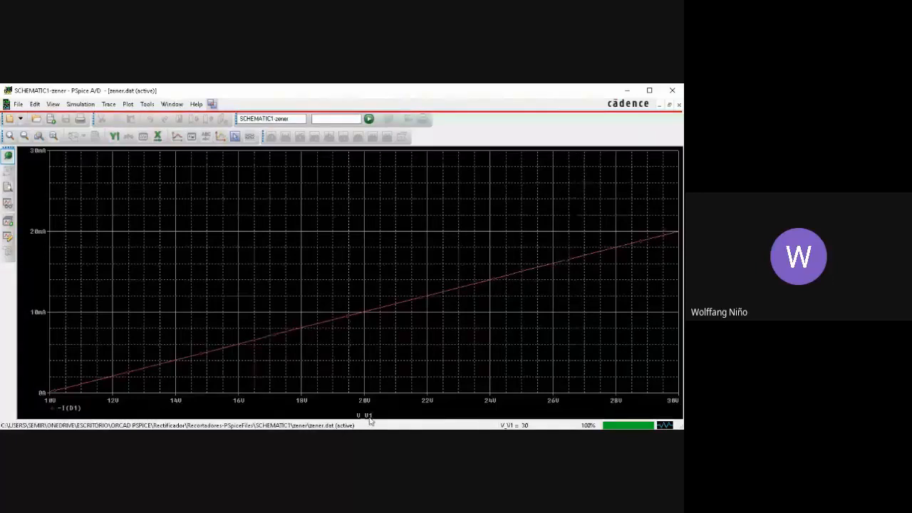
double_click(364, 416)
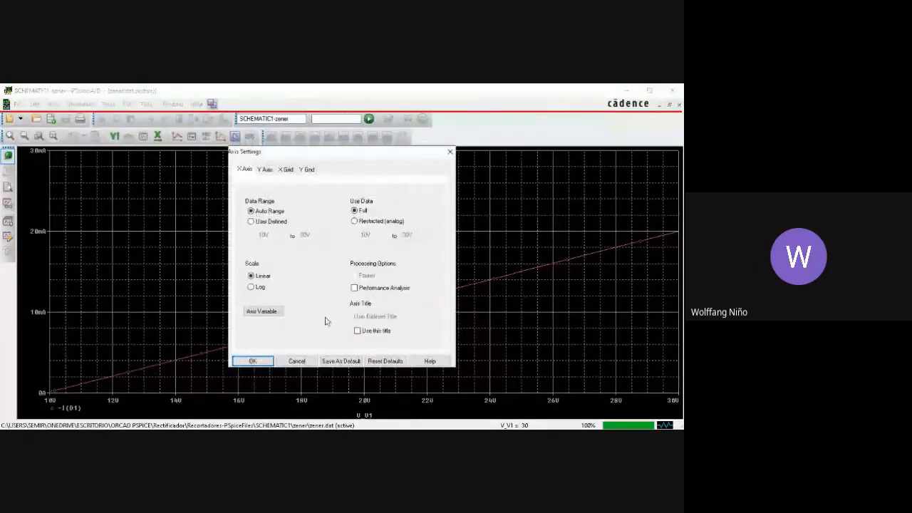
left_click(270, 310)
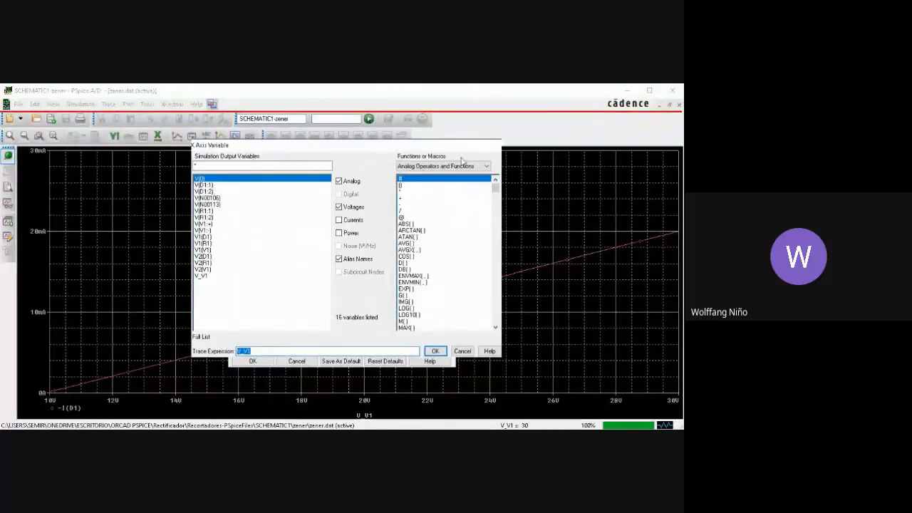
left_click(436, 351)
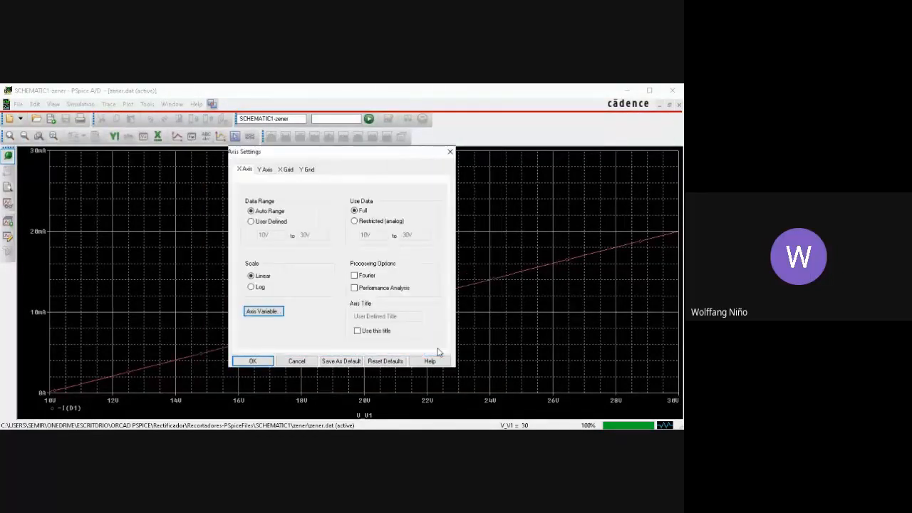
left_click(265, 362)
Step: Display the V(D1:2) trace alongside -I(D1) from the schematic and remove it from the plot again
key("alt+Tab")
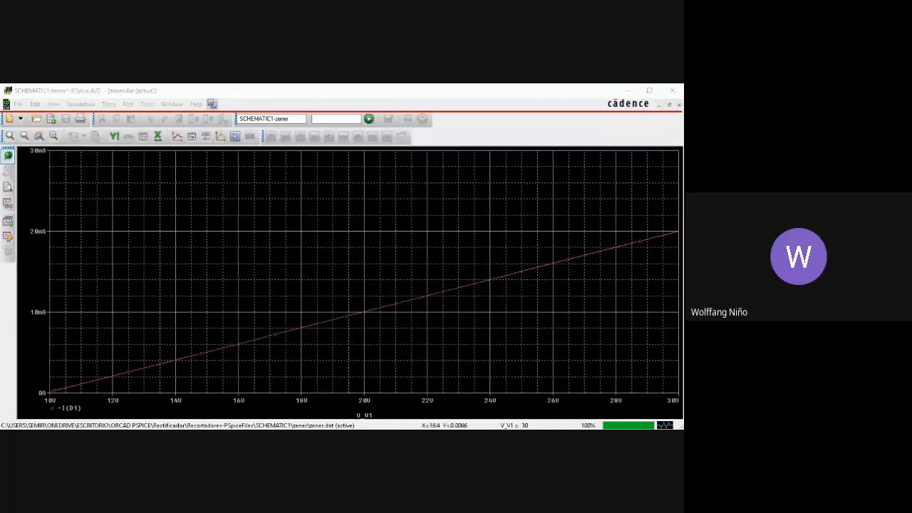
left_click(94, 91)
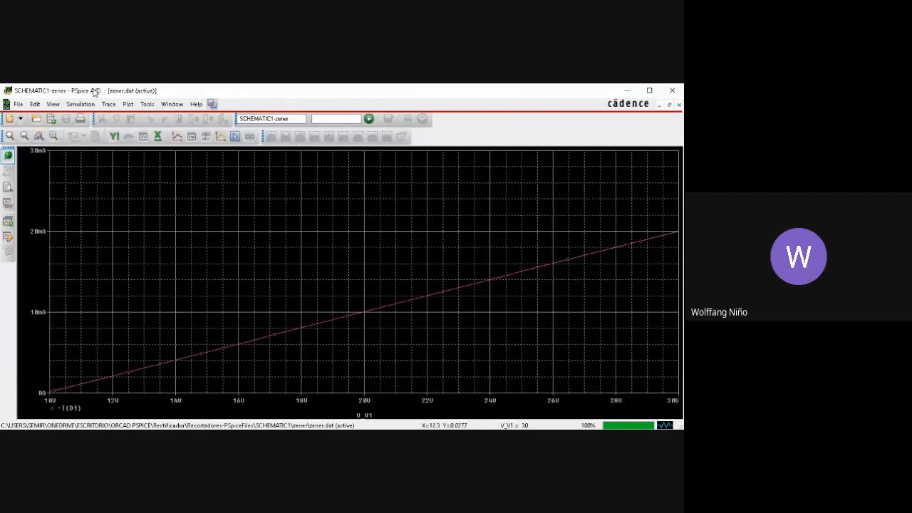
key("alt+Tab")
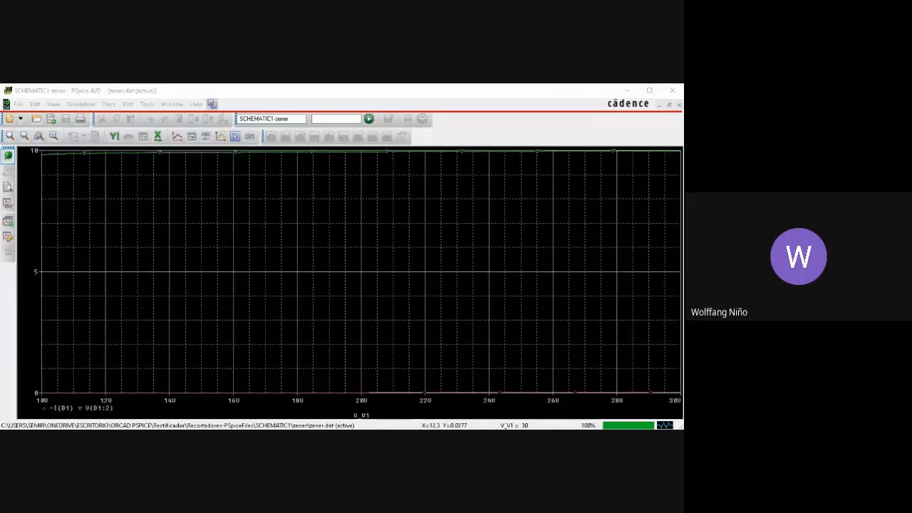
key("alt+Tab")
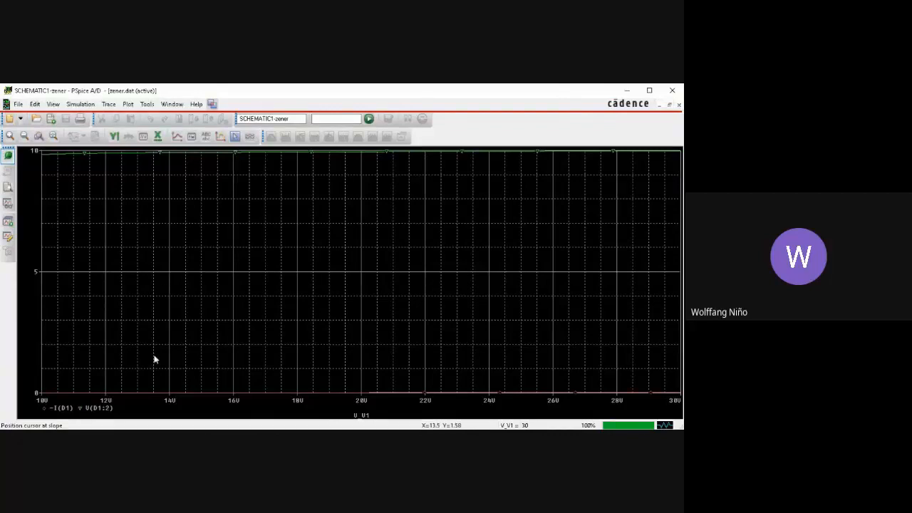
left_click(93, 409)
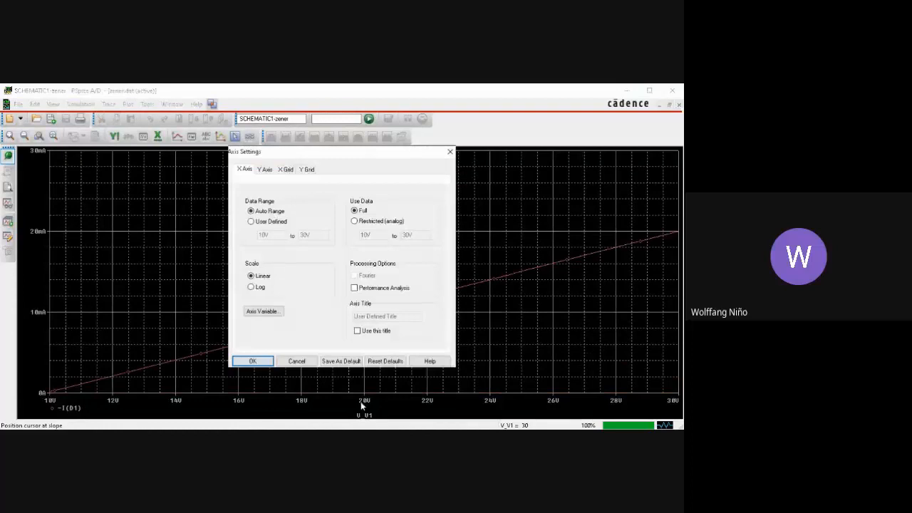
Step: Set the X-axis variable of the -I(D1) plot to V(D1:2)
left_click(257, 312)
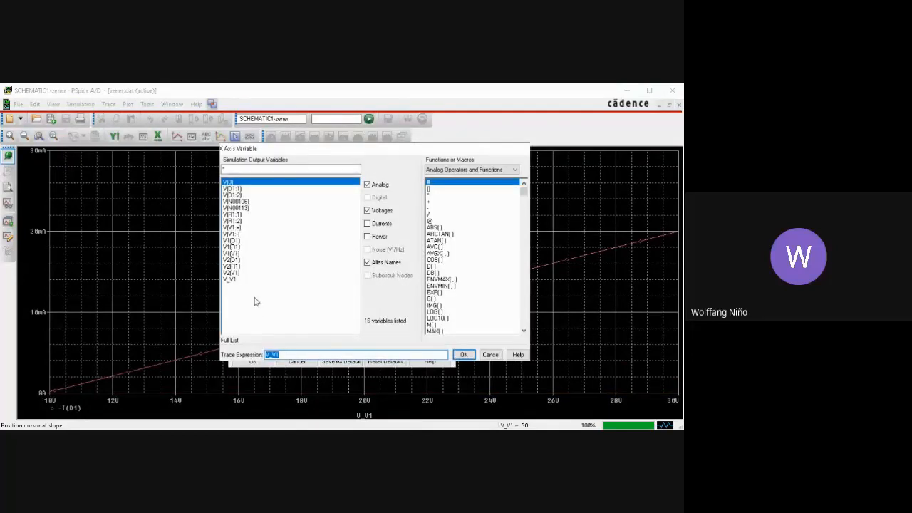
left_click(237, 195)
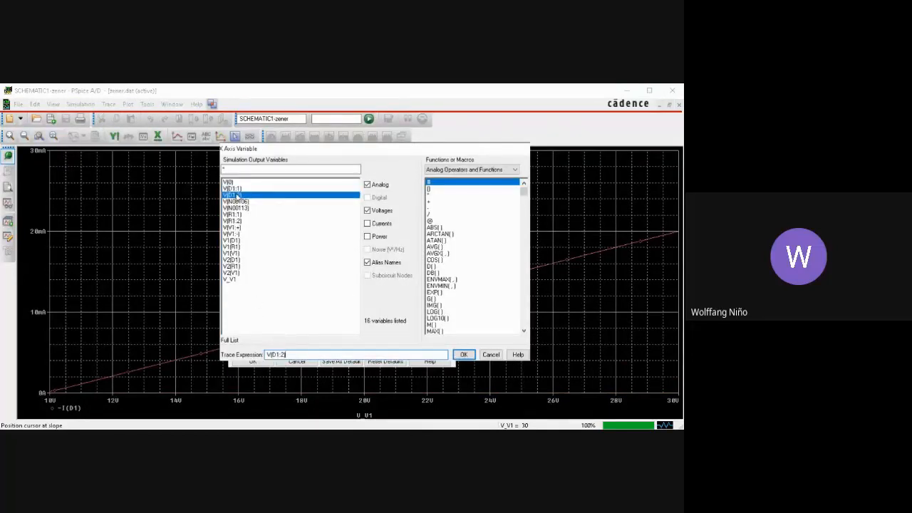
left_click(463, 354)
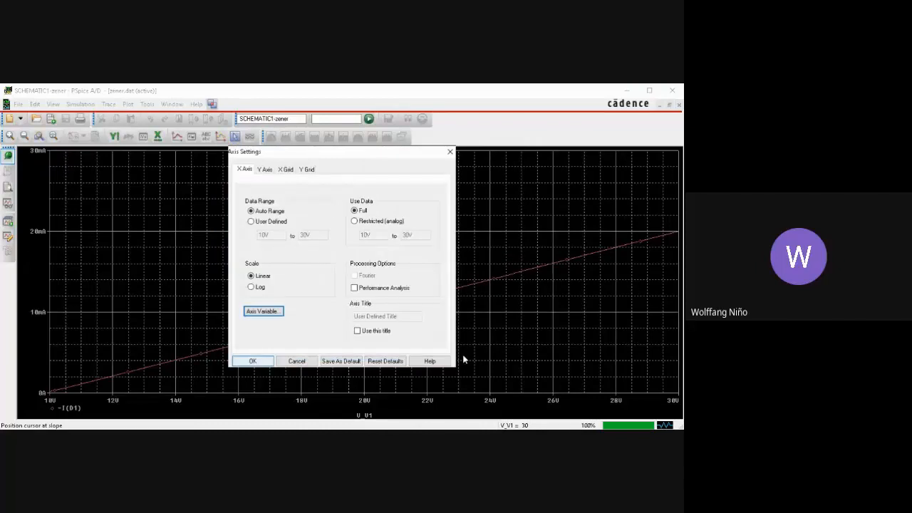
left_click(252, 361)
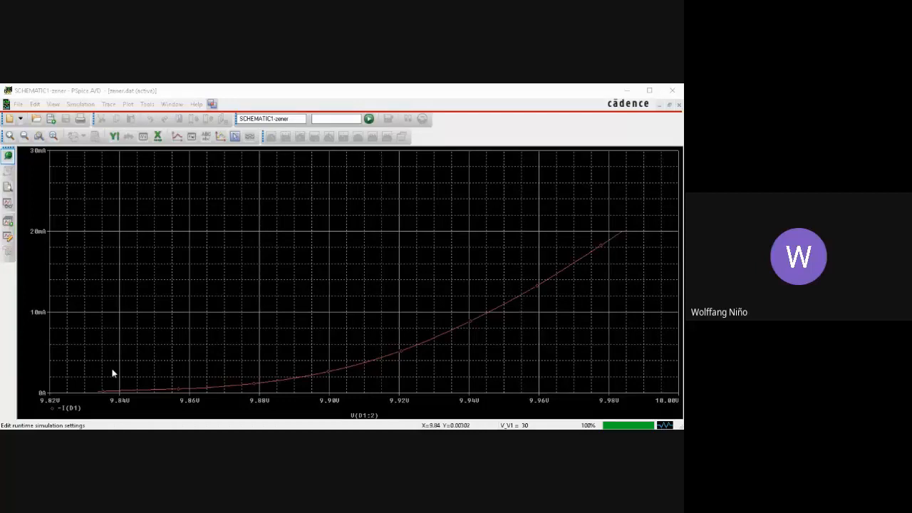
left_click(133, 90)
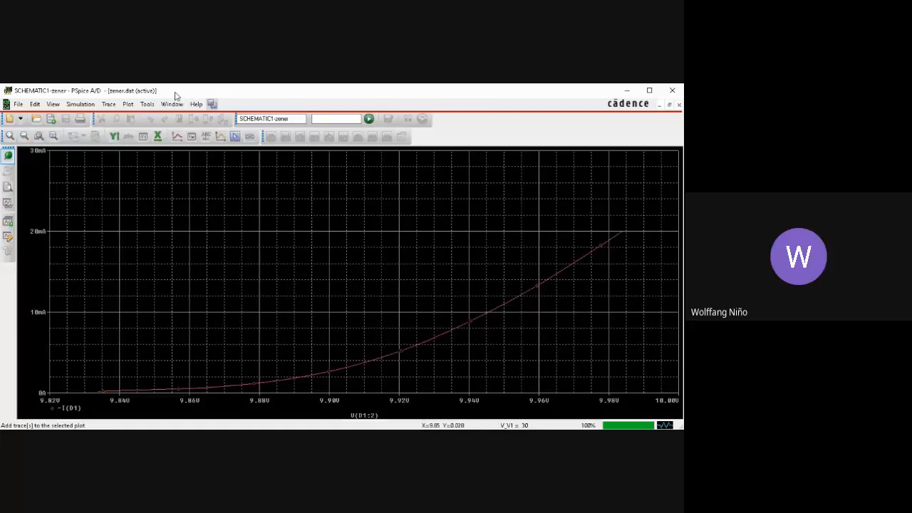
double_click(174, 93)
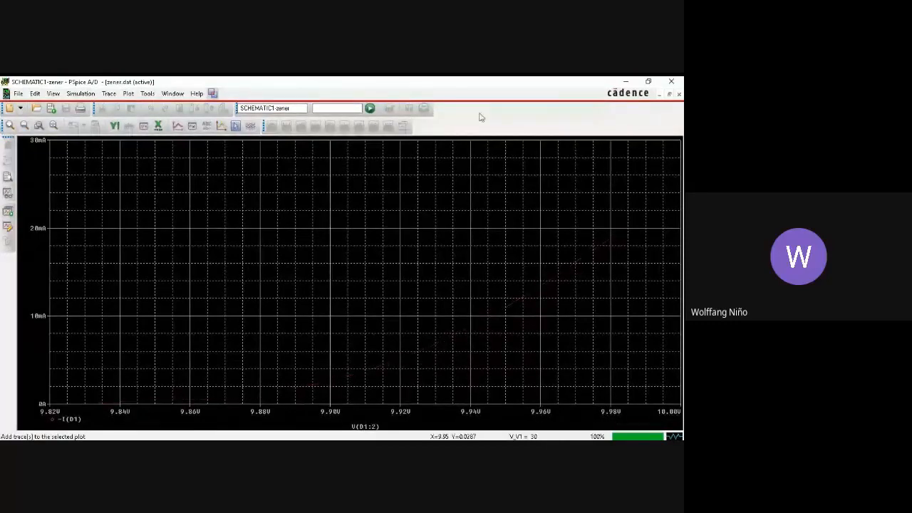
left_click(648, 82)
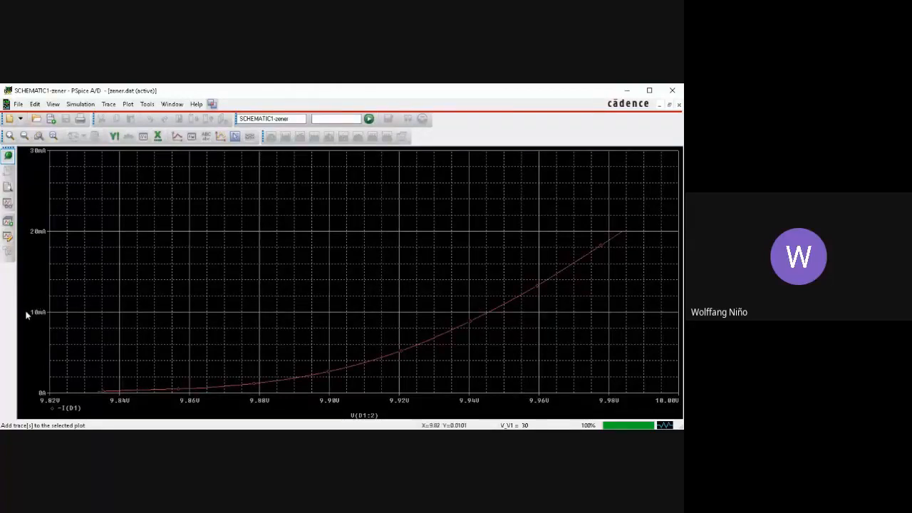
Step: Thicken the line of the -I(D1) trace by choosing a larger width in its trace properties
right_click(275, 381)
key("Escape")
right_click(274, 380)
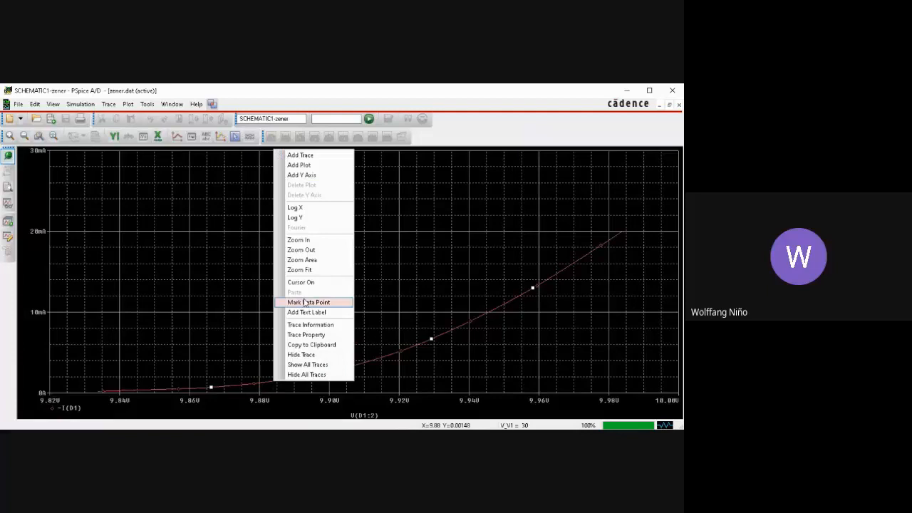
left_click(303, 335)
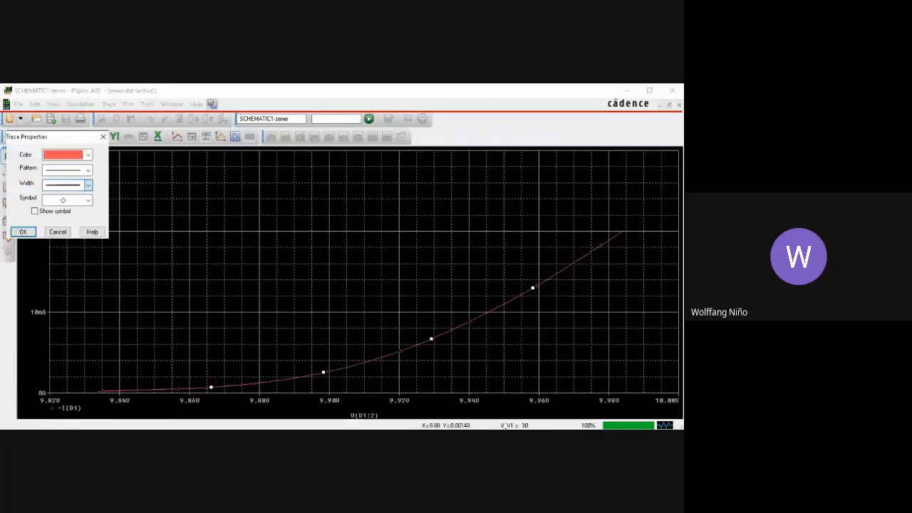
left_click(24, 230)
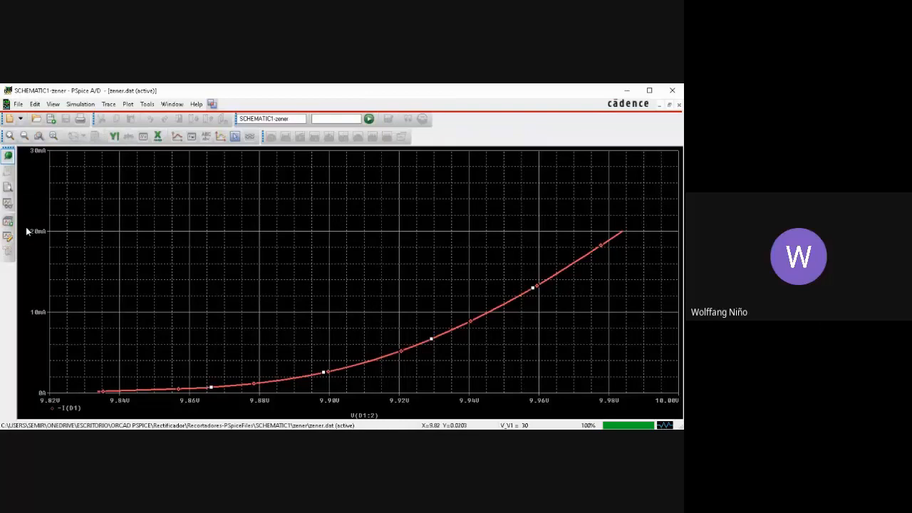
Step: Turn on the plot cursors and position the first cursor on the -I(D1) curve at about 9.934 V
left_click(234, 136)
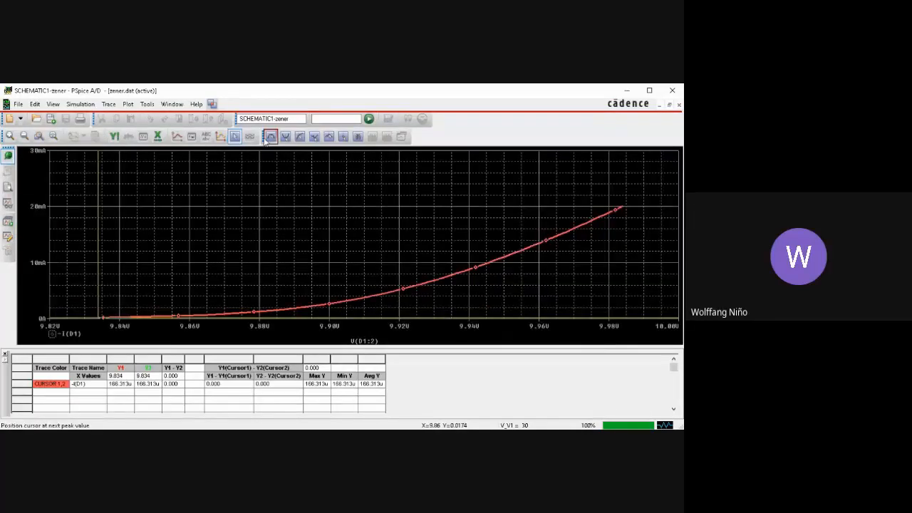
left_click(484, 244)
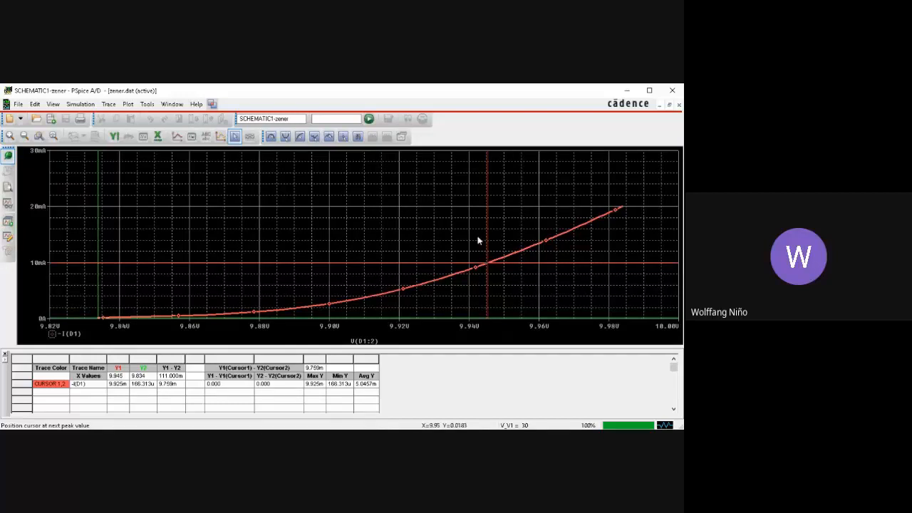
left_click(249, 94)
left_click(376, 259)
mouse_move(334, 244)
left_mouse_down()
mouse_move(508, 271)
mouse_move(603, 261)
mouse_move(565, 273)
mouse_move(354, 250)
mouse_move(449, 269)
left_mouse_up()
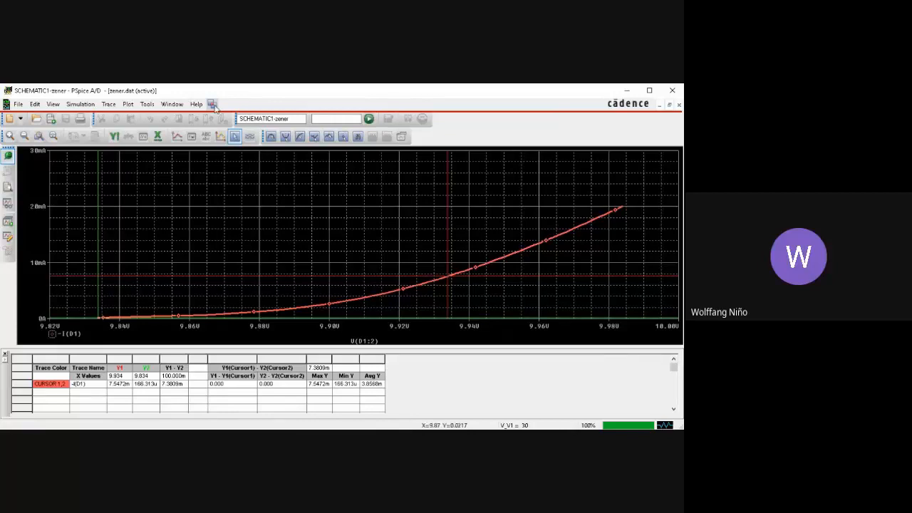
Step: Minimize the plot window
left_click_drag(214, 93, 86, 87)
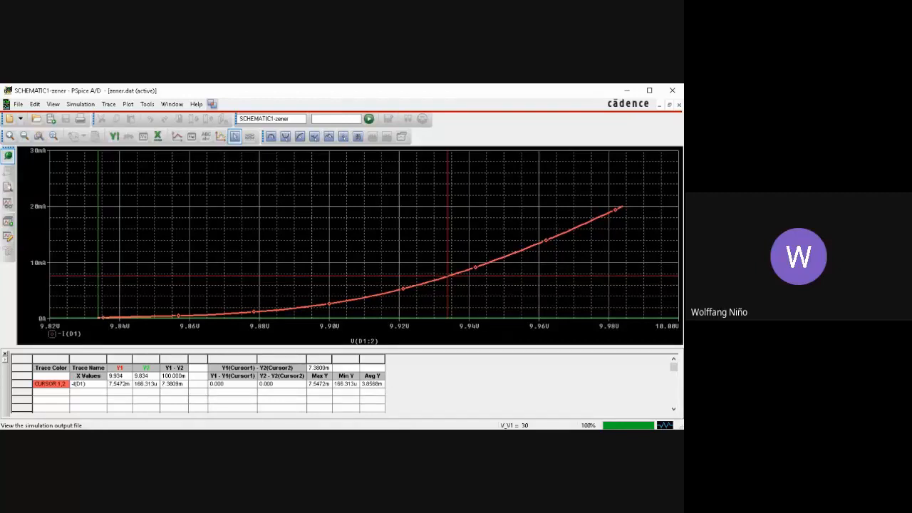
key("alt+Tab")
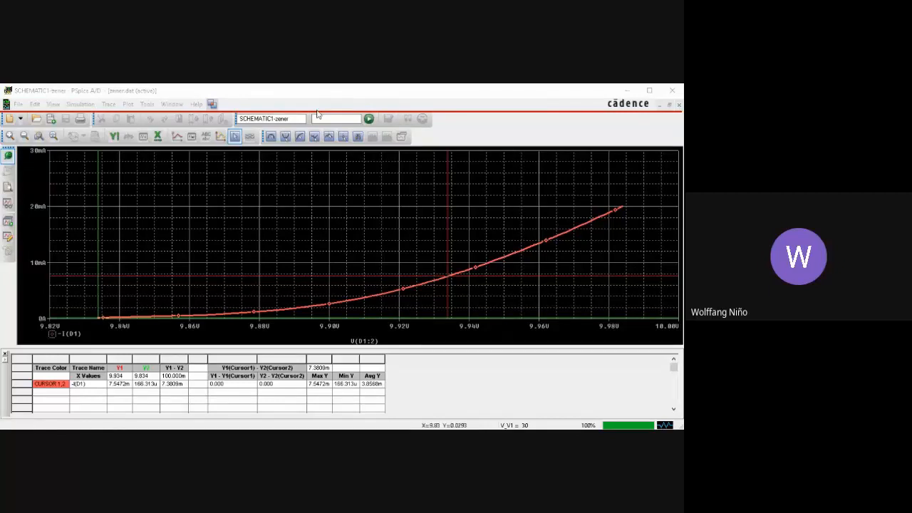
left_click(295, 98)
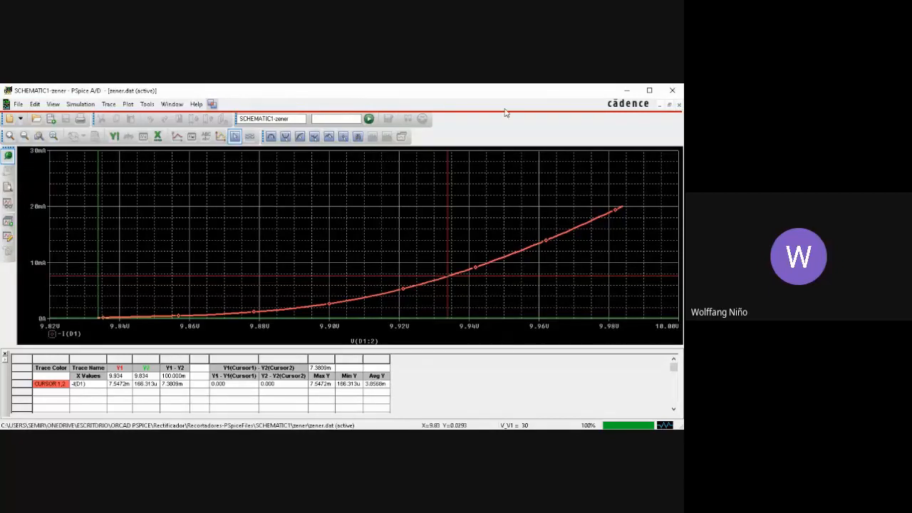
left_click(624, 91)
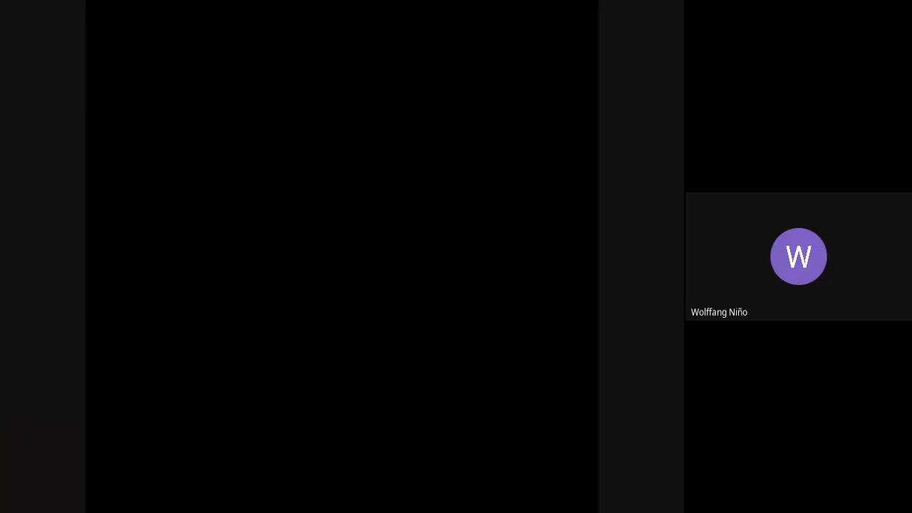